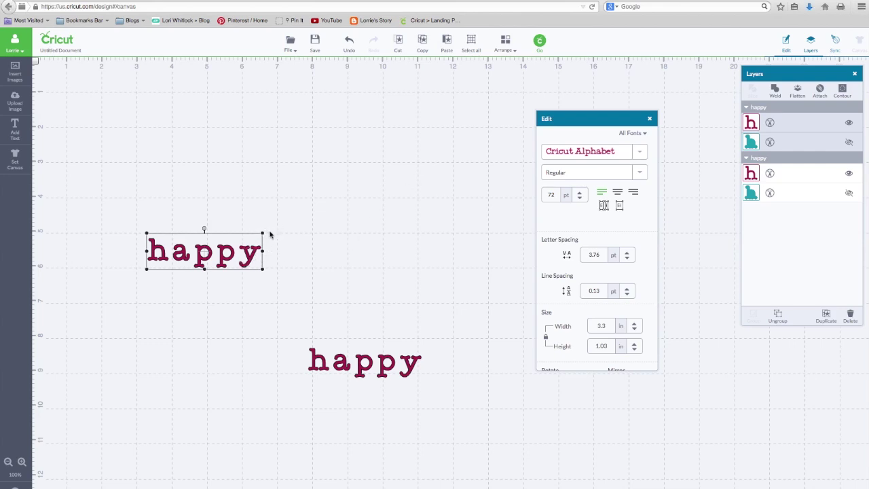
# Make the upper 'happy' 2 in tall (6.41 × 2.00 in) and move it higher on the canvas.
pyautogui.moveTo(249, 258); pyautogui.dragTo(284, 200)
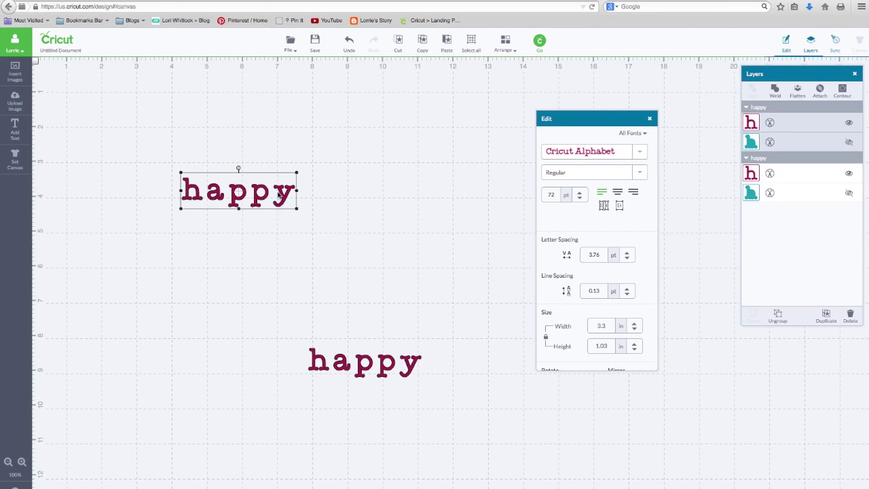
pyautogui.click(610, 326)
pyautogui.moveTo(609, 347); pyautogui.dragTo(590, 346)
pyautogui.write('2')
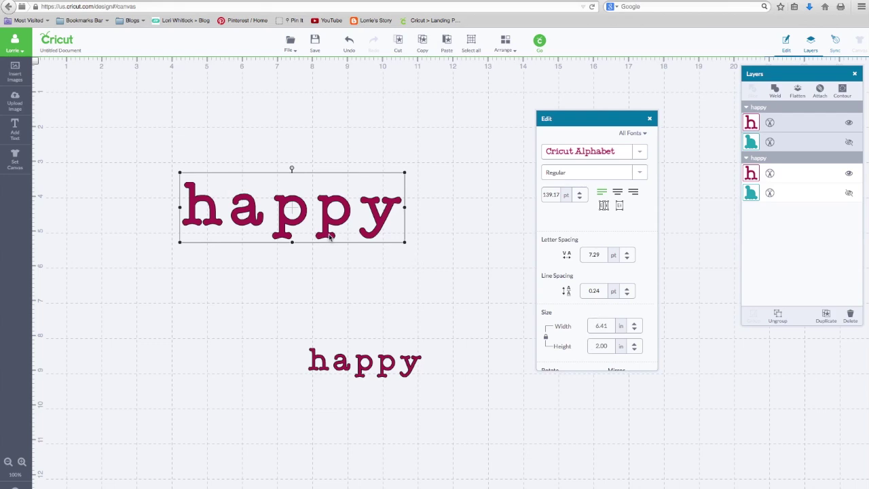
pyautogui.moveTo(330, 235); pyautogui.dragTo(323, 218)
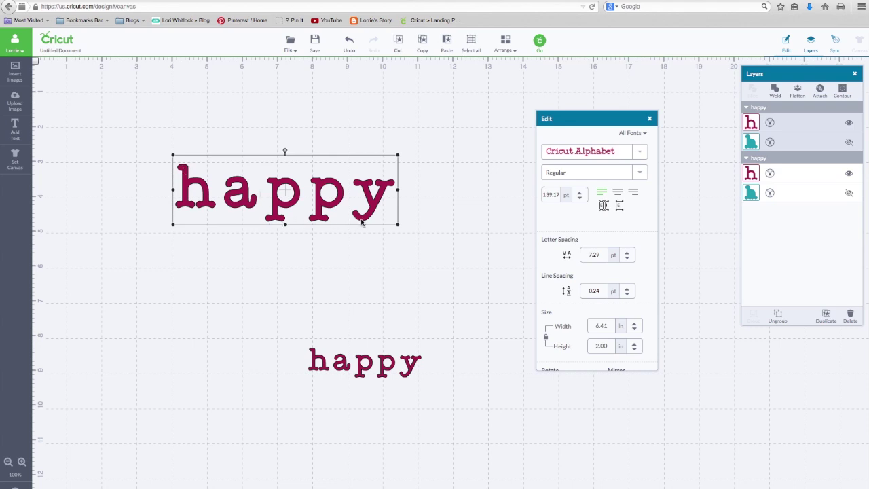
pyautogui.click(345, 367)
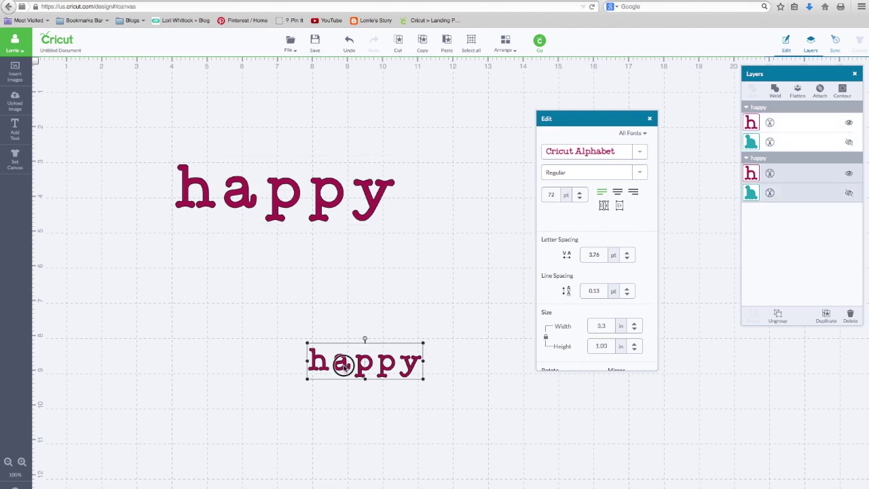
# Move the small 'happy' up-left and ungroup it twice into shadow and individual letters.
pyautogui.moveTo(345, 367); pyautogui.dragTo(262, 311)
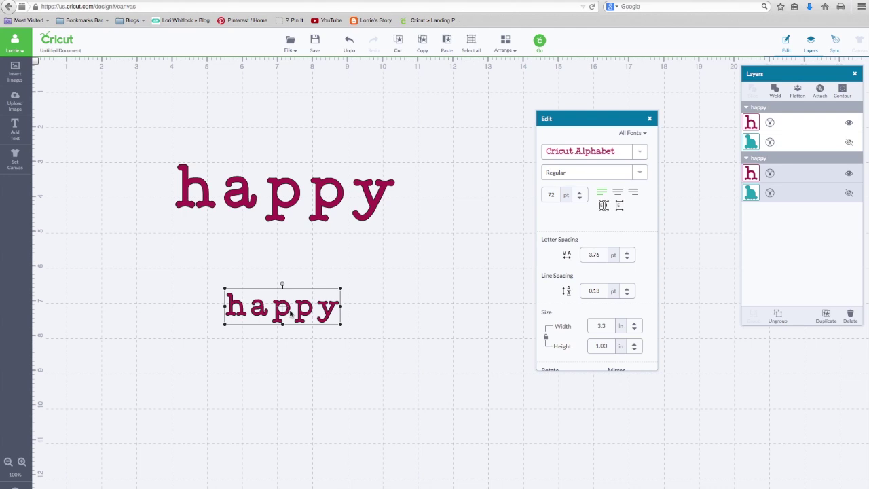
pyautogui.rightClick(289, 310)
pyautogui.click(302, 325)
pyautogui.click(333, 316)
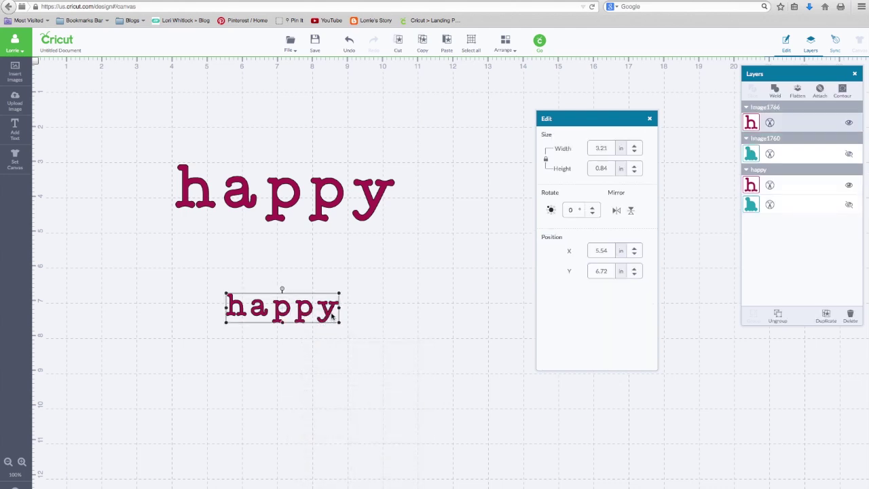
pyautogui.rightClick(293, 309)
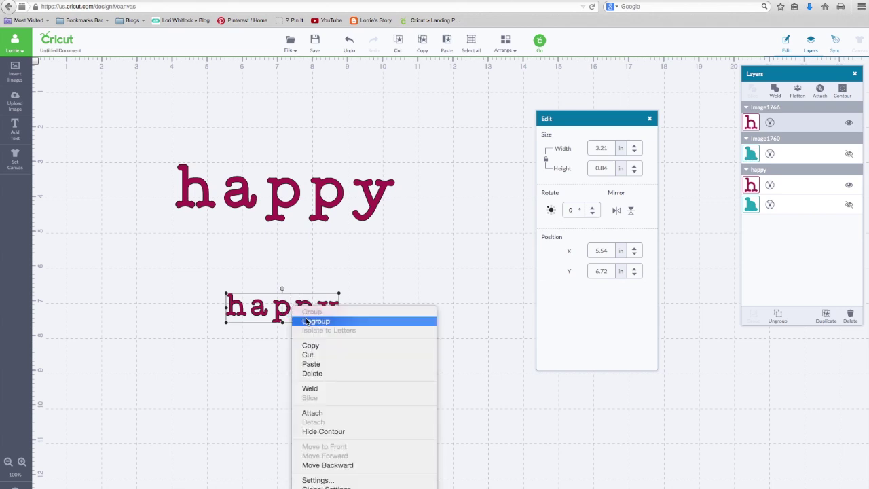
pyautogui.click(312, 321)
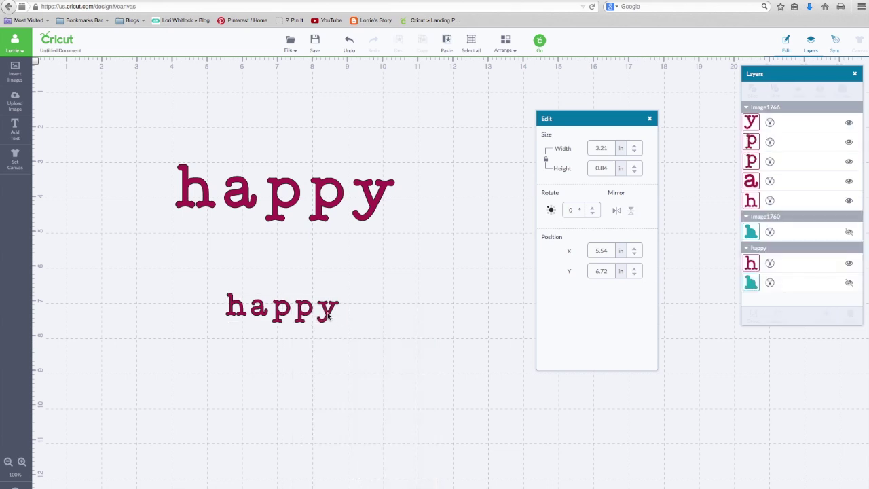
# Set the small 'y' to 2.00 in tall and place it just after the top 'happy'.
pyautogui.click(327, 314)
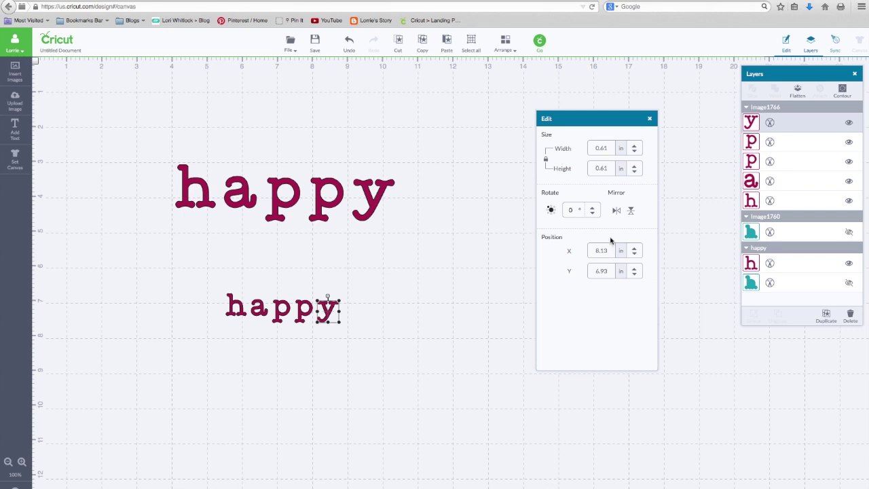
pyautogui.click(600, 170)
pyautogui.write('2.00')
pyautogui.press('Return')
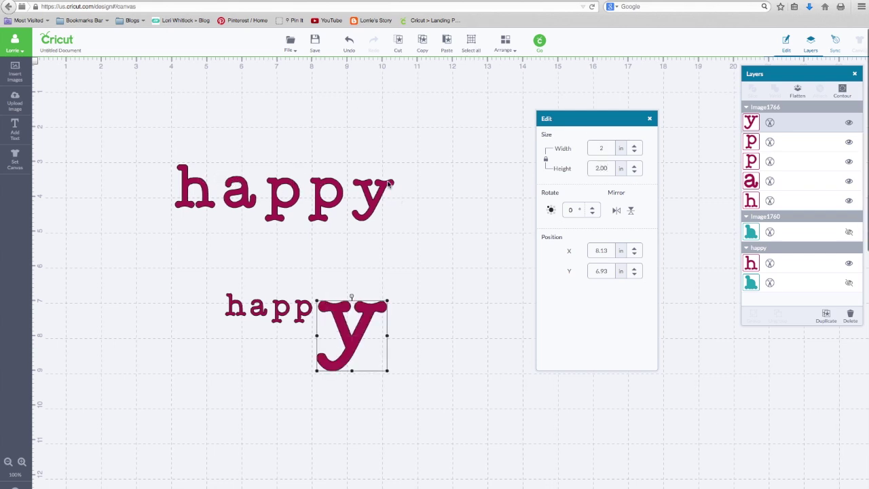
pyautogui.click(372, 312)
pyautogui.moveTo(372, 312); pyautogui.dragTo(439, 209)
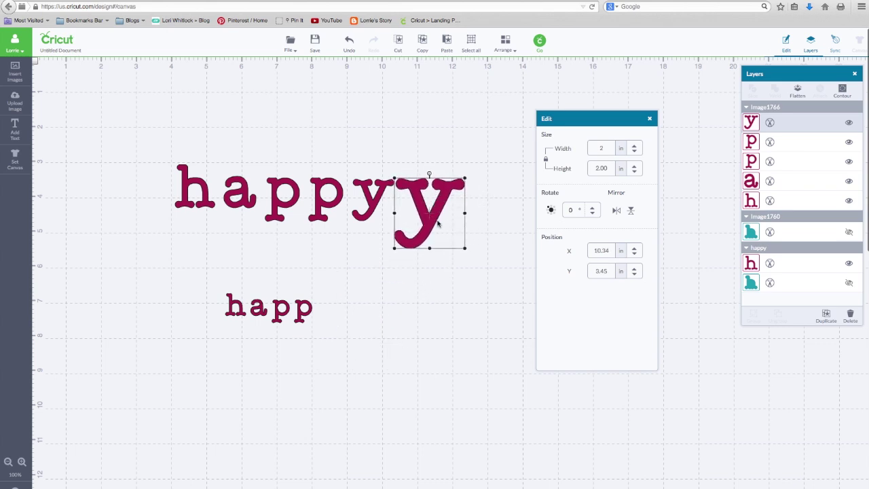
# Shift the large 'happy' slightly left and ungroup it from its shadow.
pyautogui.click(207, 196)
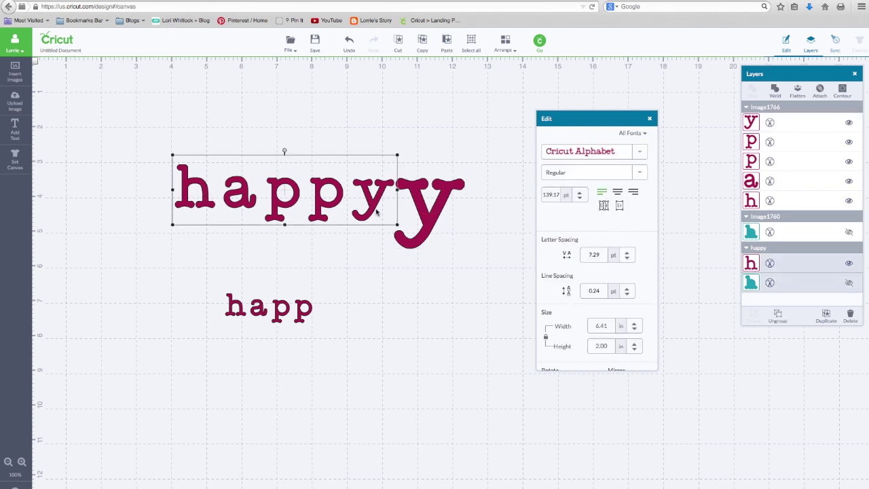
pyautogui.moveTo(342, 207); pyautogui.dragTo(334, 205)
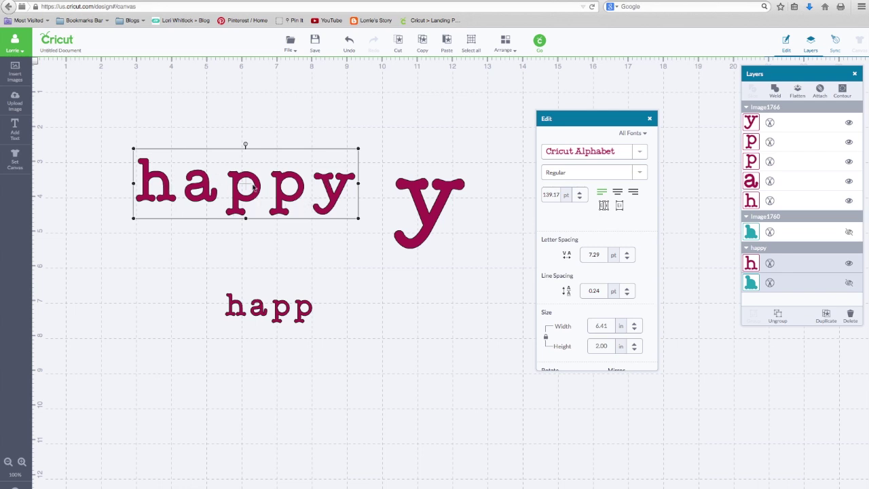
pyautogui.click(268, 312)
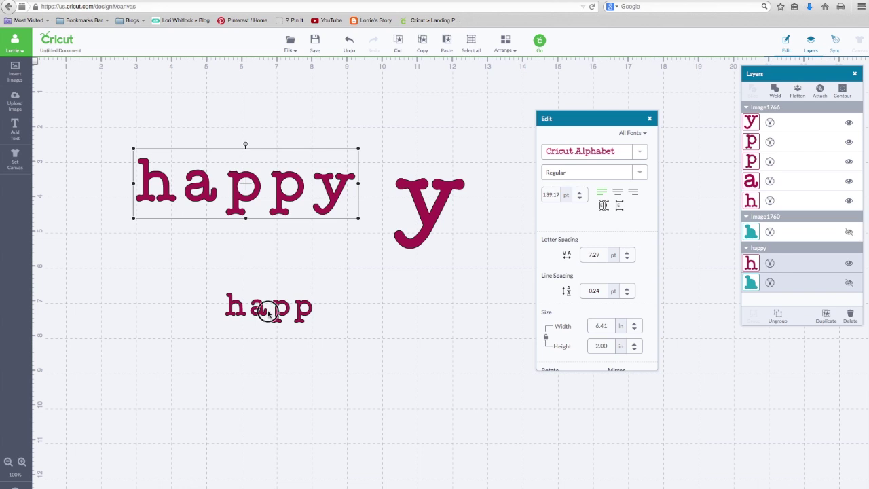
pyautogui.click(290, 185)
pyautogui.rightClick(290, 185)
pyautogui.click(302, 195)
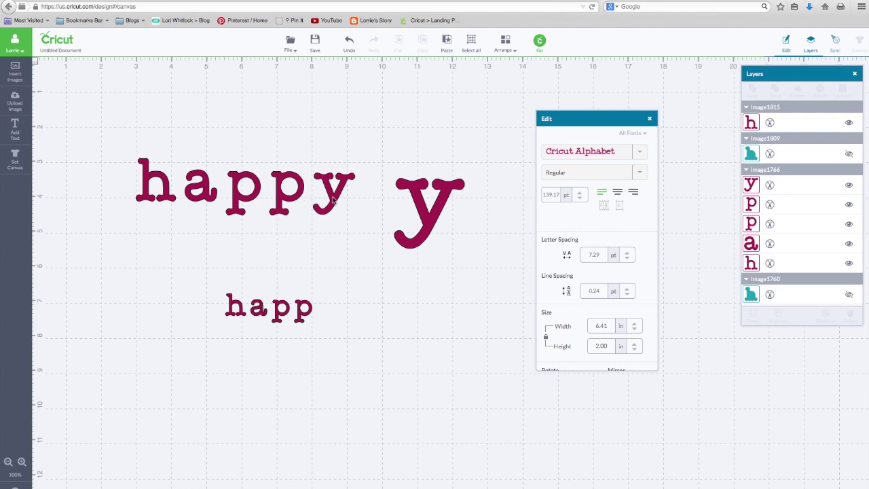
# Ungroup the large 'happy' into individual letters and marquee-select all of them.
pyautogui.rightClick(333, 199)
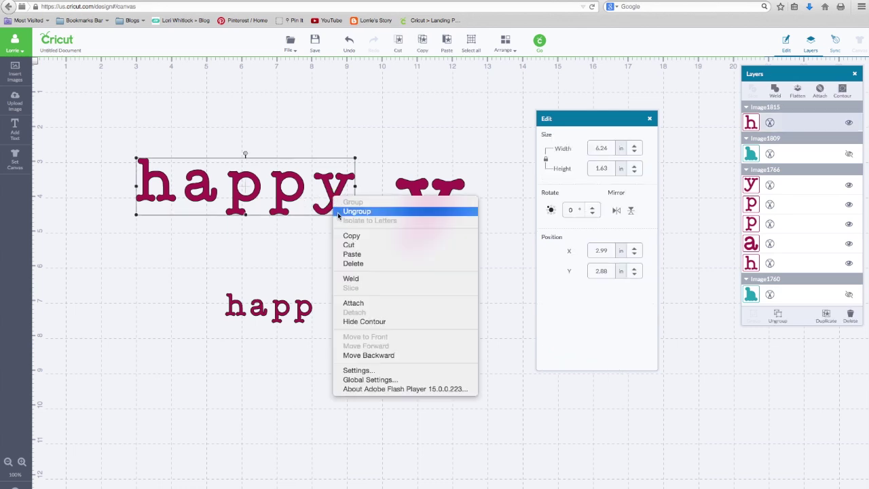
pyautogui.click(338, 214)
pyautogui.click(333, 200)
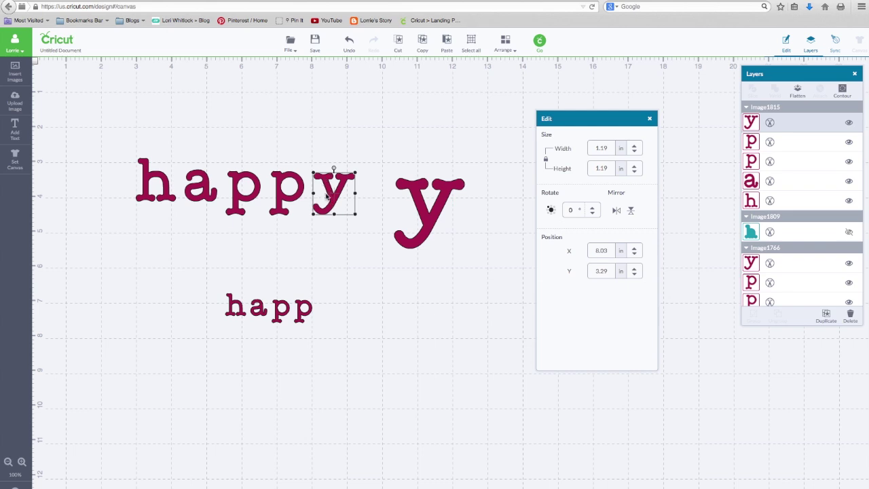
pyautogui.click(329, 224)
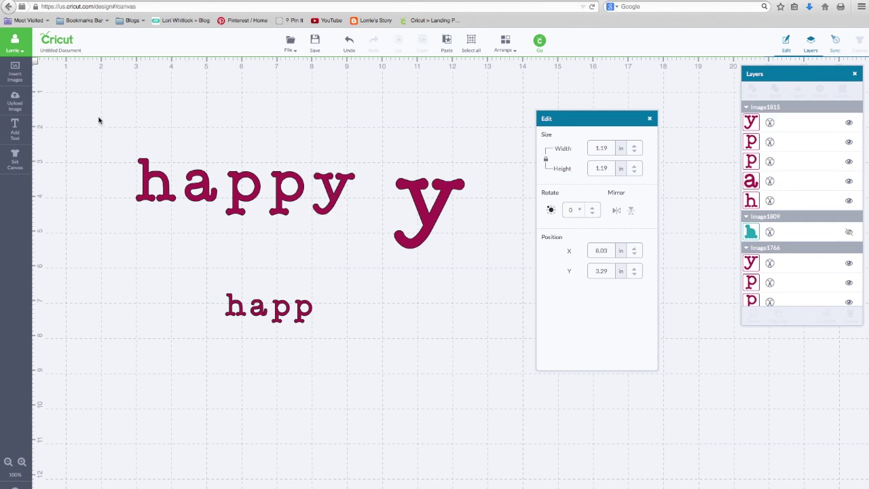
pyautogui.moveTo(112, 127); pyautogui.dragTo(369, 245)
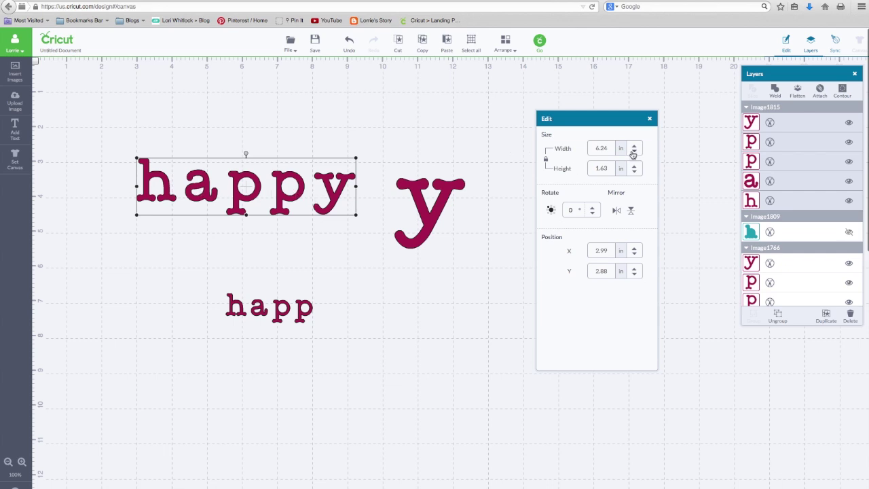
# Resize the selected 'happy' letters to 4.00 in wide (4.00 × 1.04 in) and move them up.
pyautogui.moveTo(612, 147); pyautogui.dragTo(572, 149)
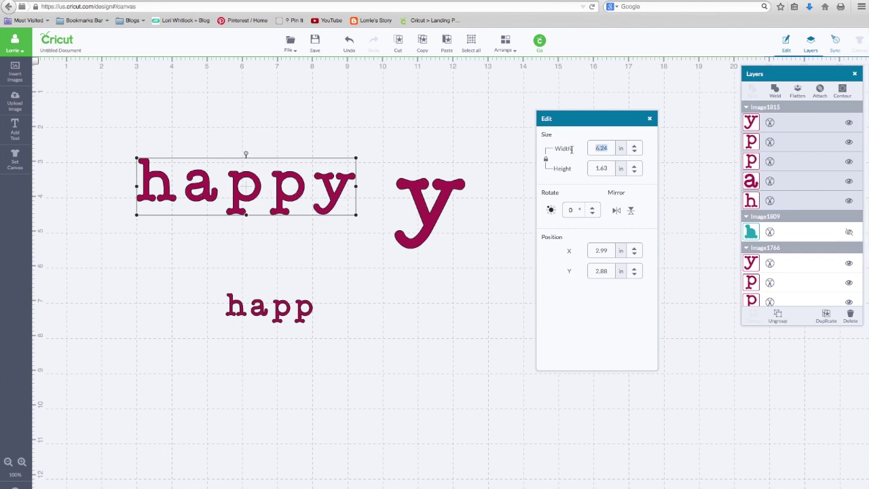
pyautogui.write('4.00')
pyautogui.press('Return')
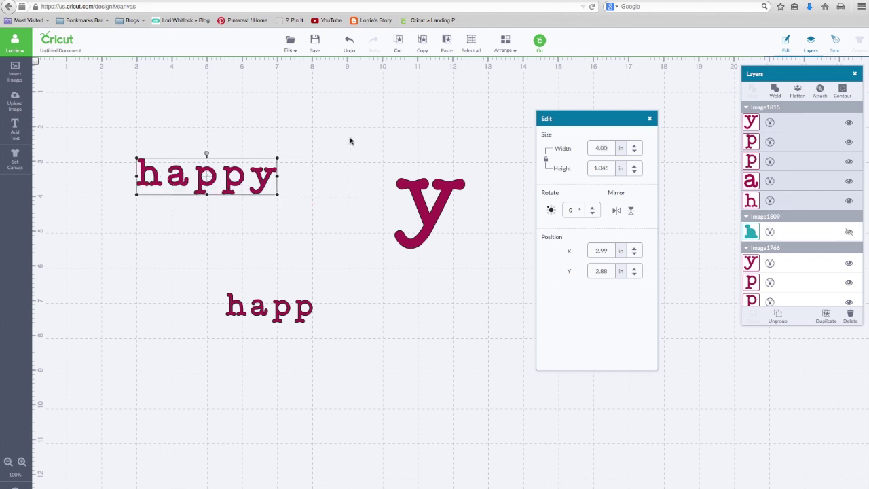
pyautogui.click(221, 171)
pyautogui.moveTo(220, 172); pyautogui.dragTo(219, 143)
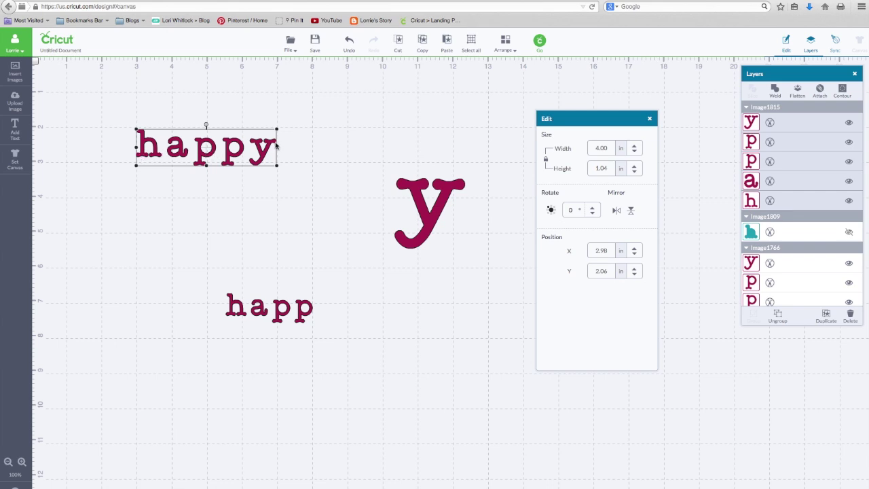
pyautogui.click(426, 215)
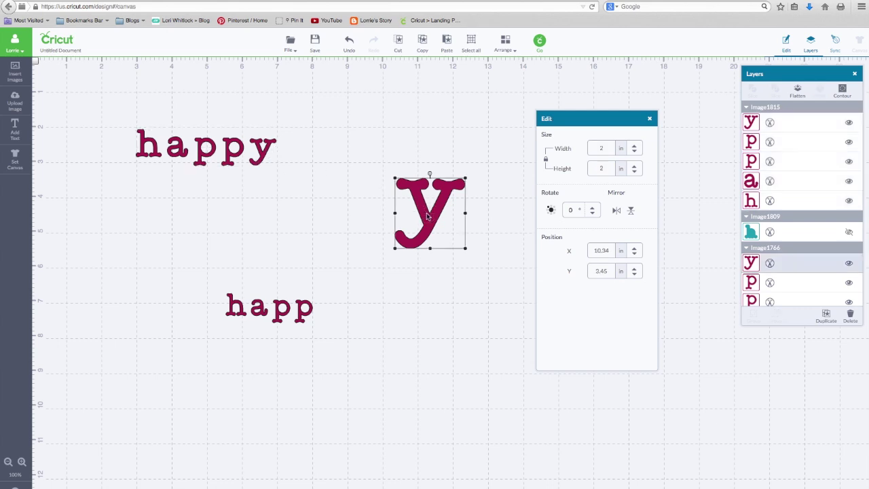
# Set the big 'y' width to 4.00 in.
pyautogui.click(604, 148)
pyautogui.write('4.00')
pyautogui.press('Return')
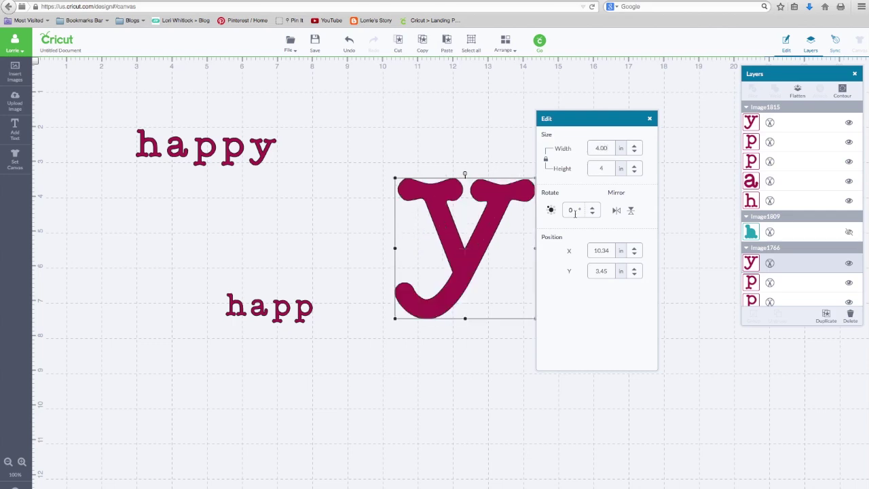
# Place the big 'y' right of the top 'happy' and shift the happy word up-left.
pyautogui.moveTo(510, 229); pyautogui.dragTo(392, 199)
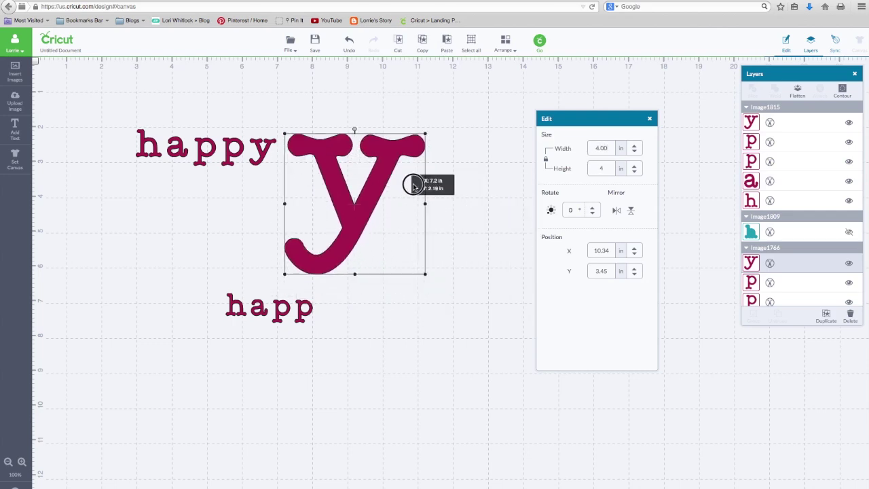
pyautogui.moveTo(413, 186); pyautogui.dragTo(428, 192)
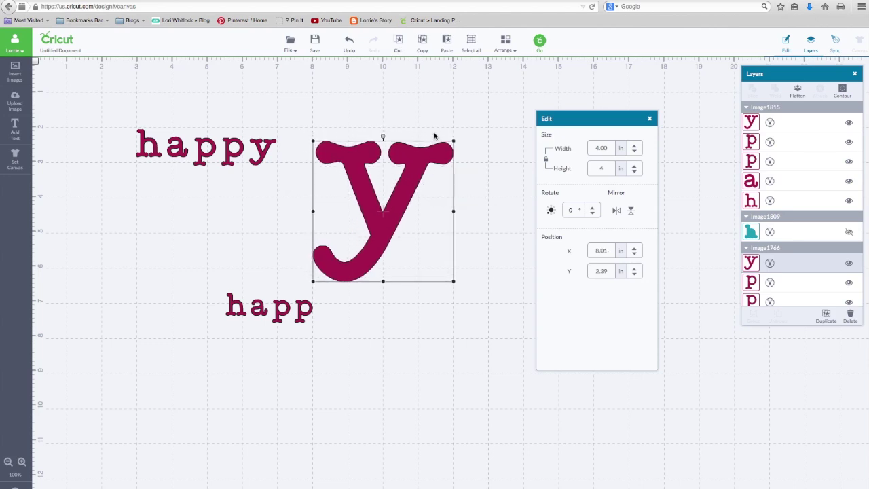
pyautogui.moveTo(430, 165); pyautogui.dragTo(431, 164)
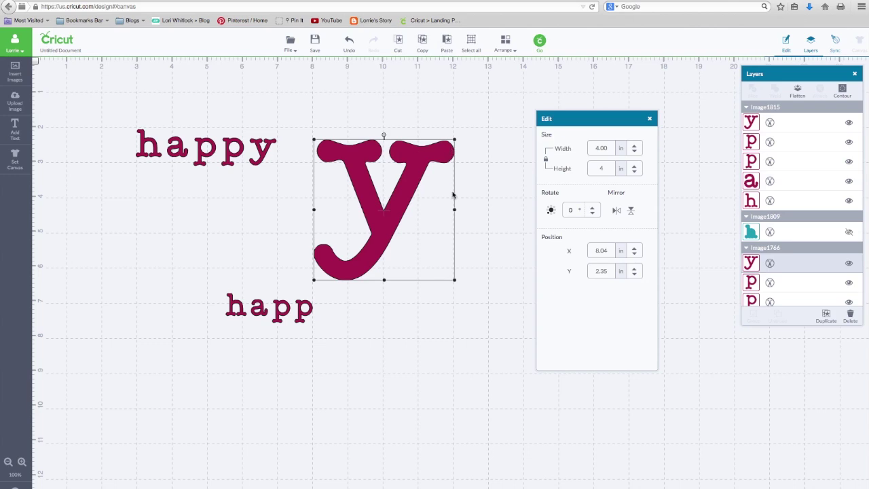
pyautogui.click(258, 157)
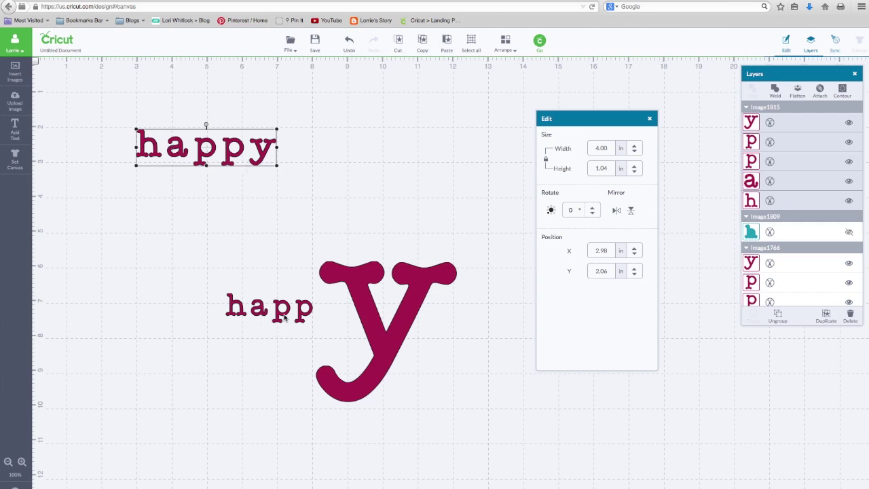
pyautogui.moveTo(205, 163); pyautogui.dragTo(224, 129)
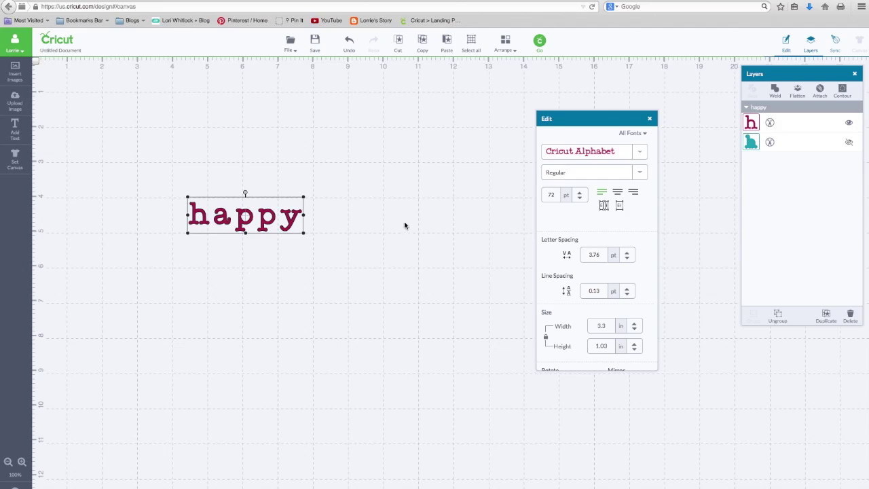
# Unhide the teal shadow, ungroup it from 'happy', and set the maroon word just above it.
pyautogui.click(848, 143)
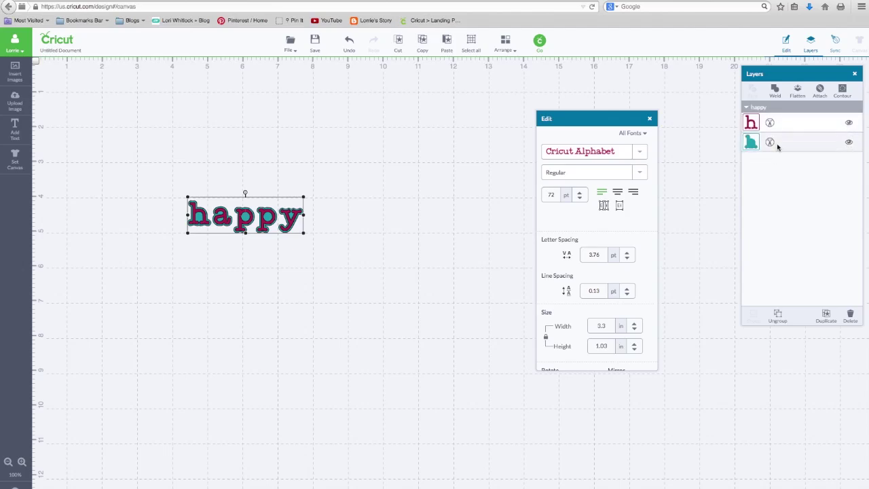
pyautogui.moveTo(280, 204)
pyautogui.mouseDown()
pyautogui.moveTo(283, 167)
pyautogui.moveTo(282, 211)
pyautogui.mouseUp()
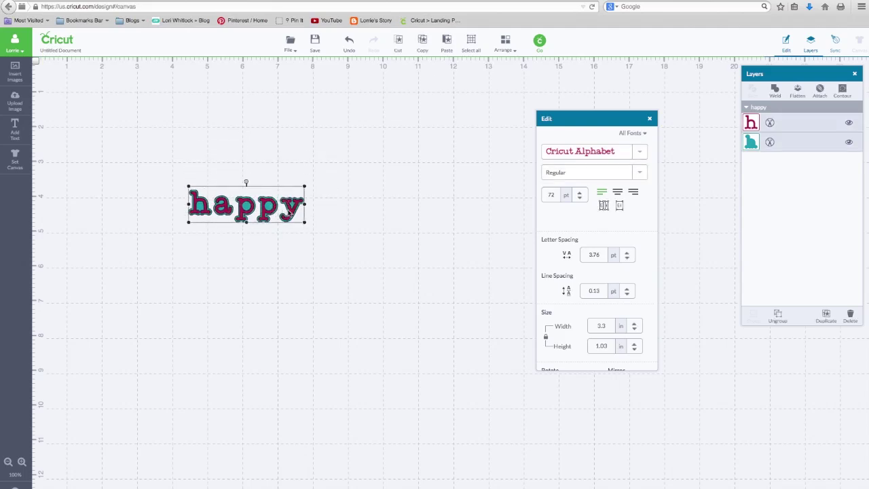
pyautogui.rightClick(273, 211)
pyautogui.click(285, 222)
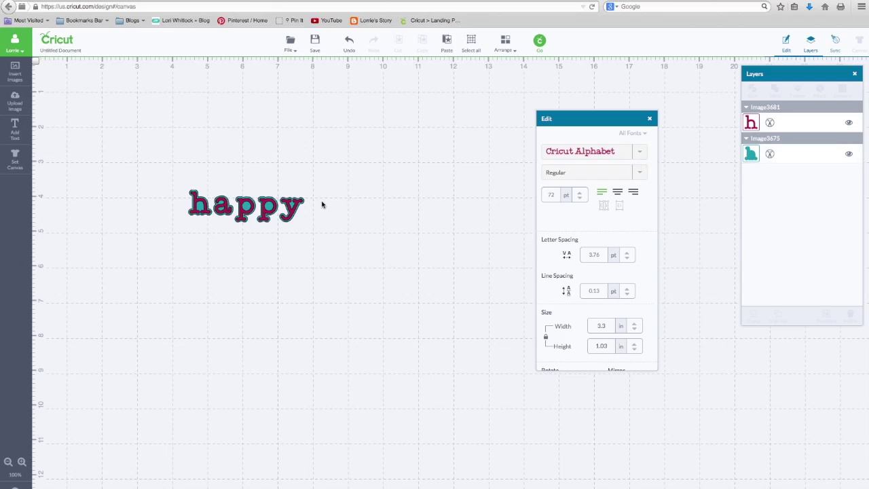
pyautogui.moveTo(292, 215); pyautogui.dragTo(297, 163)
pyautogui.click(291, 215)
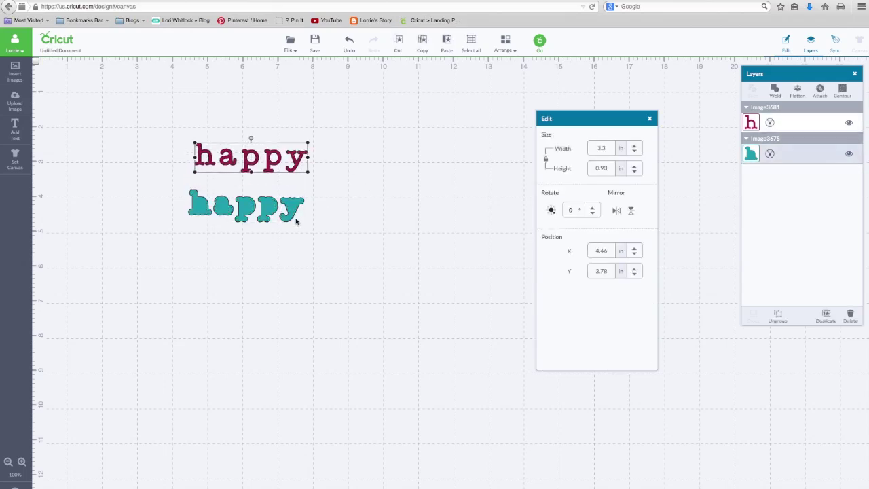
pyautogui.moveTo(290, 212); pyautogui.dragTo(296, 221)
pyautogui.moveTo(299, 163); pyautogui.dragTo(299, 183)
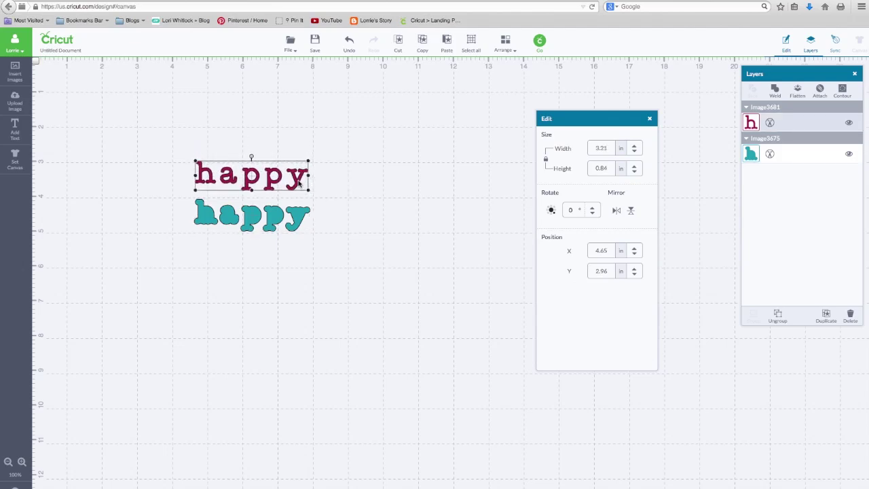
# Ungroup both the maroon and teal 'happy' into letters and drag each 'y' to the right.
pyautogui.rightClick(299, 181)
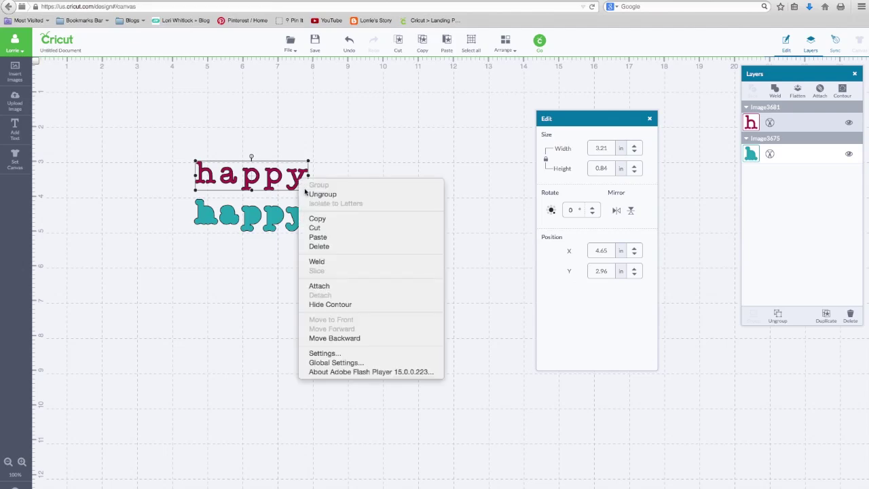
pyautogui.click(310, 194)
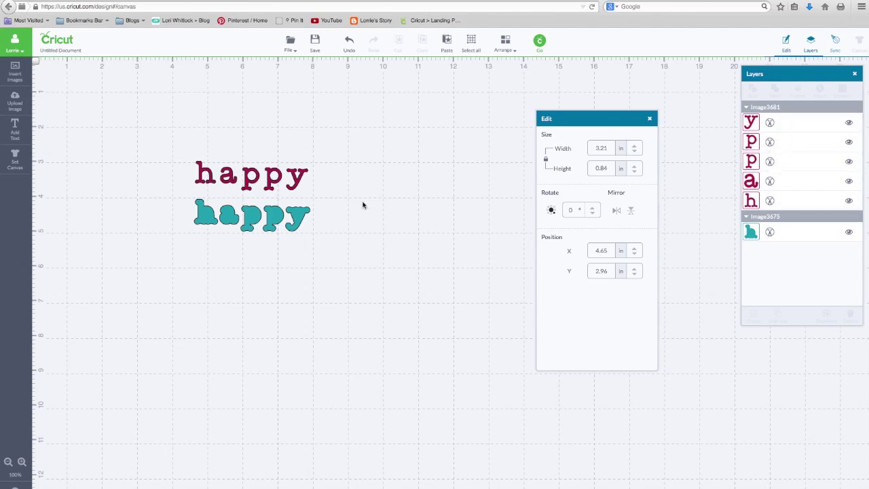
pyautogui.click(296, 224)
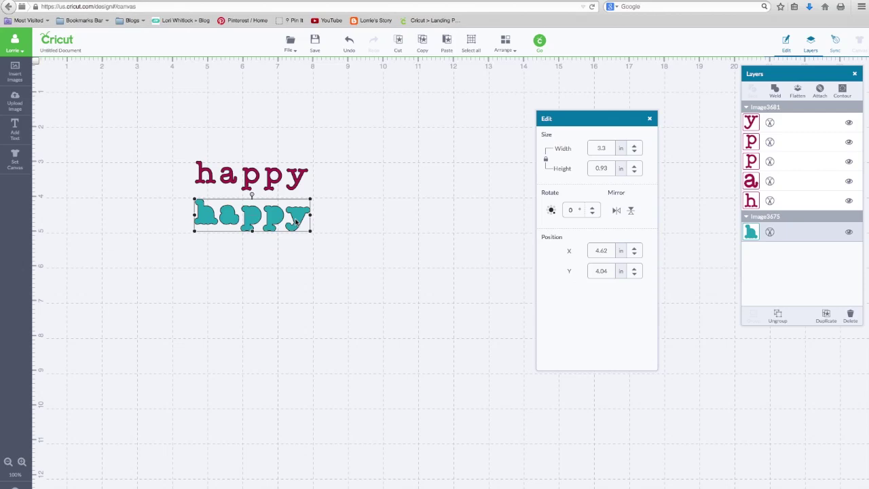
pyautogui.rightClick(296, 221)
pyautogui.click(305, 233)
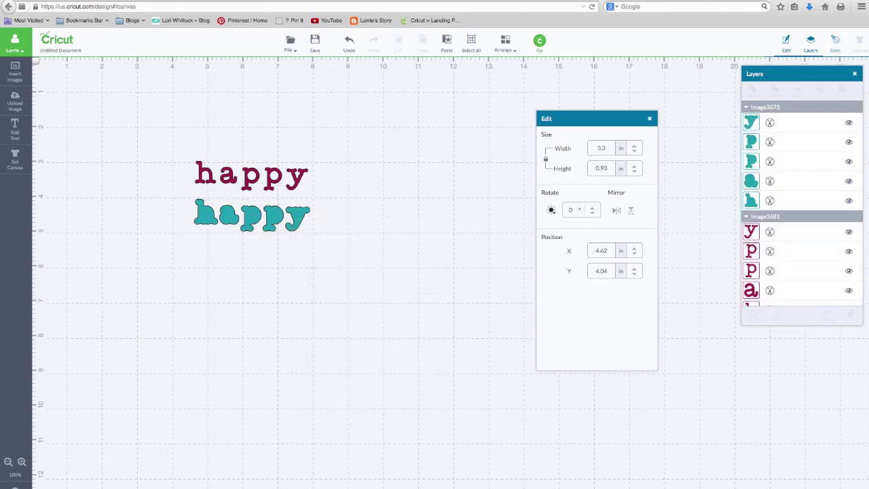
pyautogui.scroll(-1, 771, 184)
pyautogui.scroll(1, 778, 180)
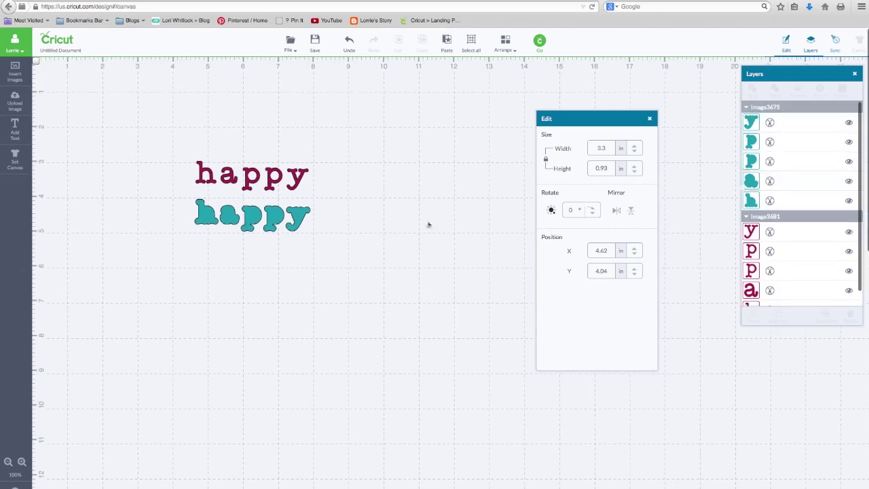
pyautogui.moveTo(296, 219); pyautogui.dragTo(356, 217)
pyautogui.moveTo(296, 182); pyautogui.dragTo(314, 190)
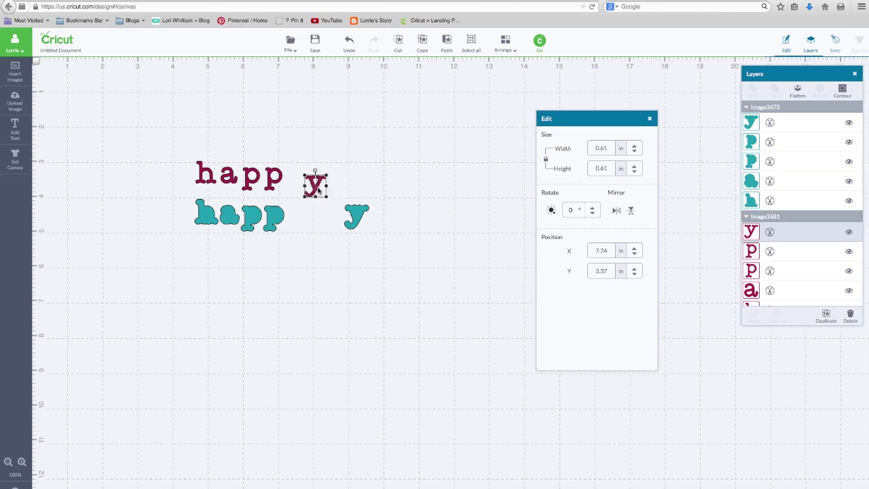
# Bring the maroon 'y' to front, lay it on the teal 'y', and group the pair.
pyautogui.click(514, 49)
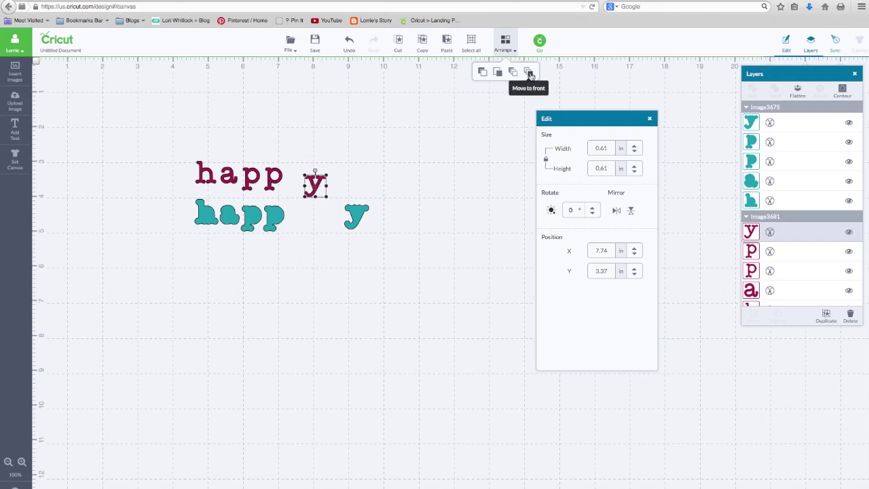
pyautogui.click(530, 73)
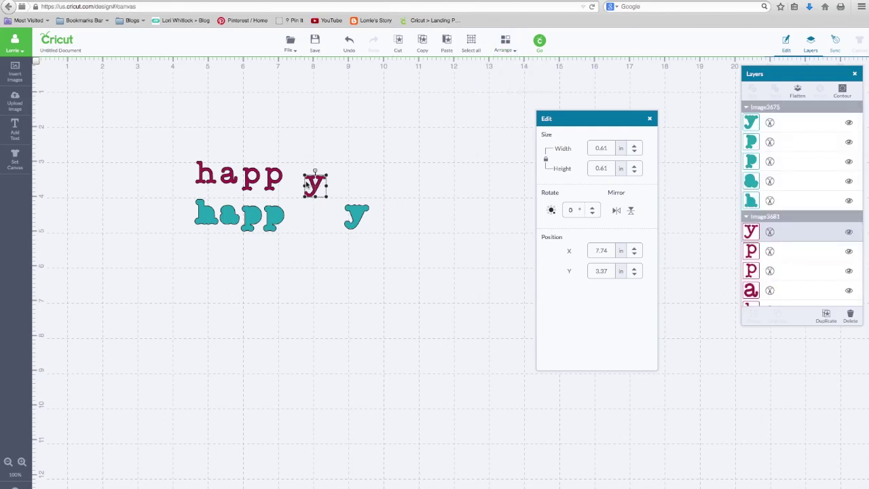
pyautogui.moveTo(328, 197); pyautogui.dragTo(351, 215)
pyautogui.click(362, 255)
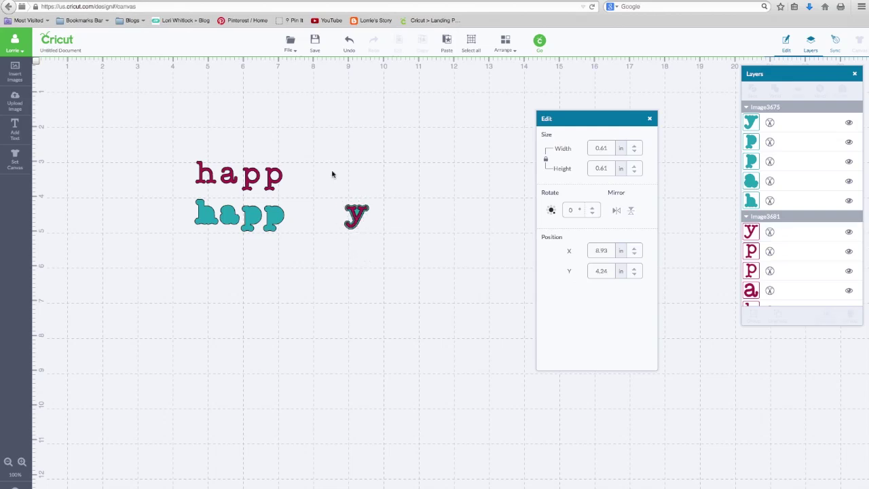
pyautogui.moveTo(329, 178); pyautogui.dragTo(386, 258)
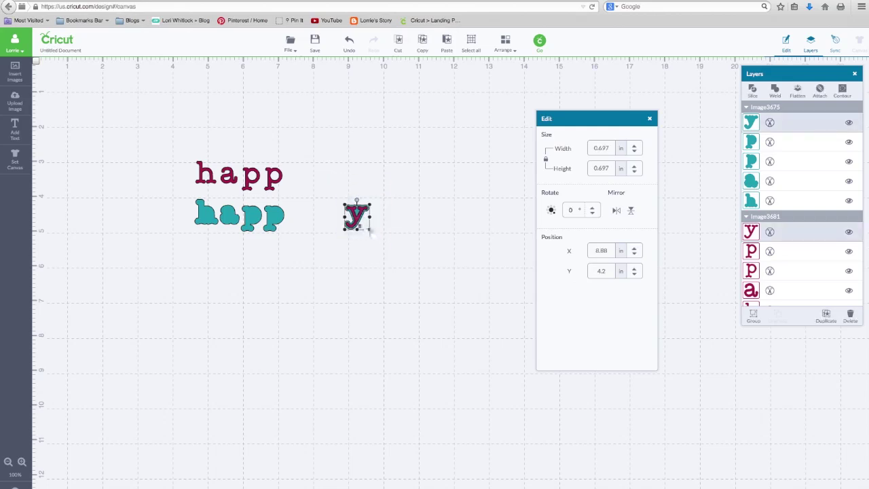
pyautogui.rightClick(358, 221)
pyautogui.click(365, 229)
# Bring the last maroon 'p' to front and place it over a teal 'p' near the 'y's.
pyautogui.click(278, 179)
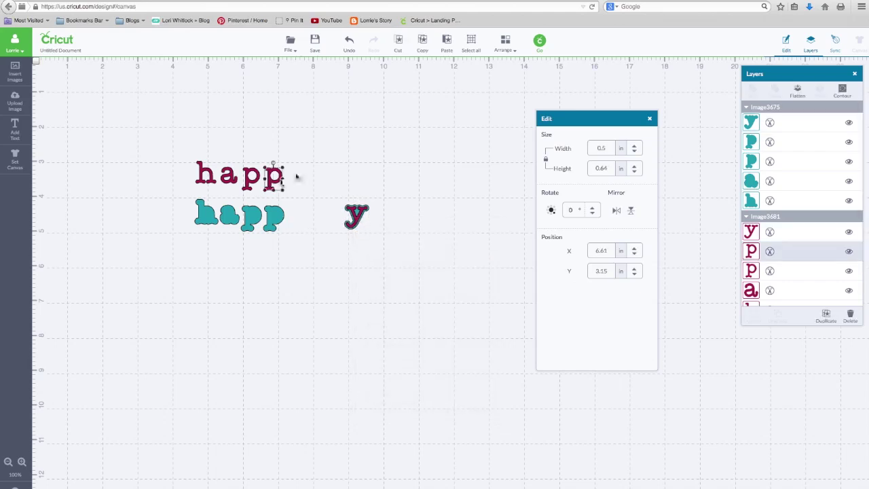
pyautogui.click(505, 42)
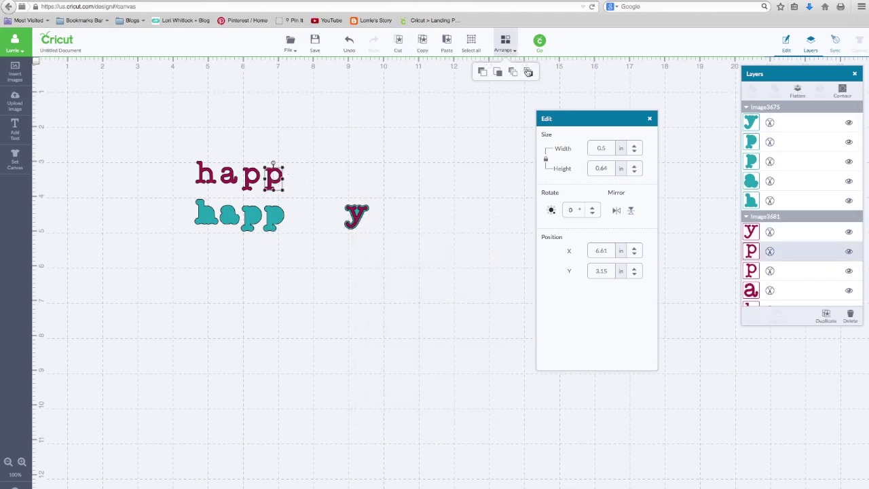
pyautogui.click(528, 72)
pyautogui.moveTo(275, 183); pyautogui.dragTo(294, 254)
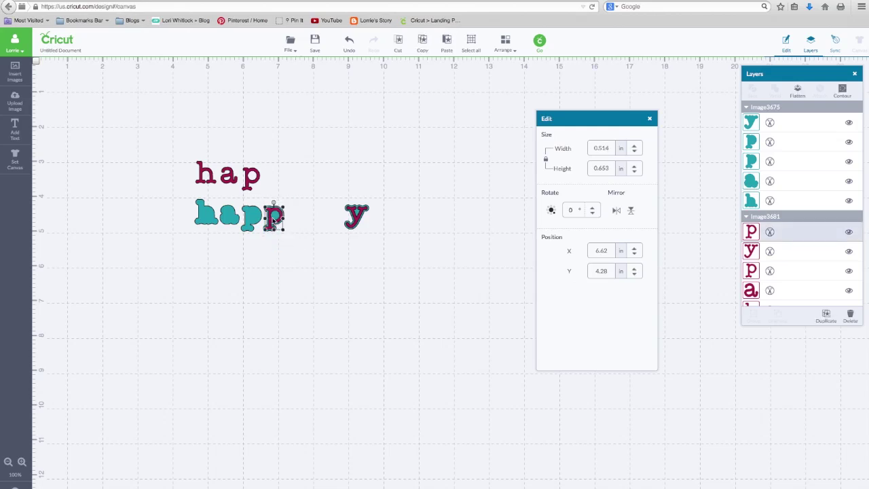
pyautogui.click(295, 250)
pyautogui.moveTo(280, 215); pyautogui.dragTo(301, 224)
pyautogui.moveTo(276, 217)
pyautogui.moveTo(278, 197); pyautogui.dragTo(322, 253)
# Group the stacked 'p' pair and move it next to the shadowed 'y'.
pyautogui.rightClick(300, 225)
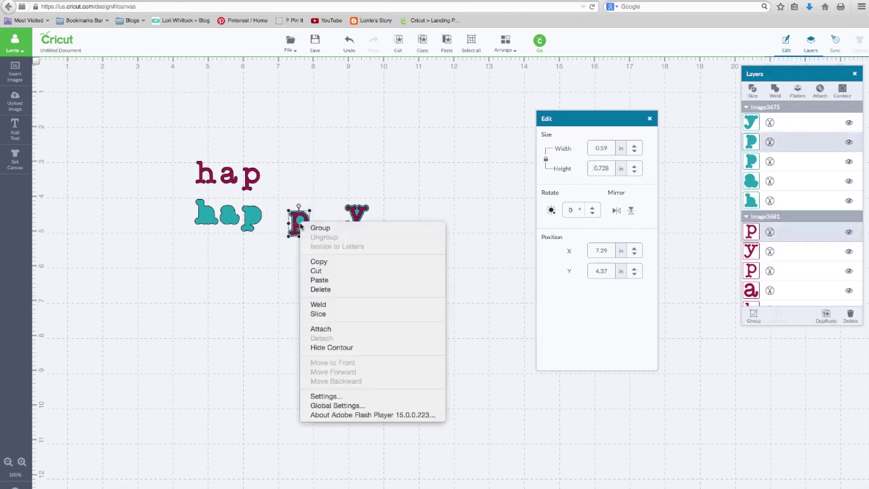
pyautogui.click(304, 228)
pyautogui.moveTo(301, 225); pyautogui.dragTo(319, 223)
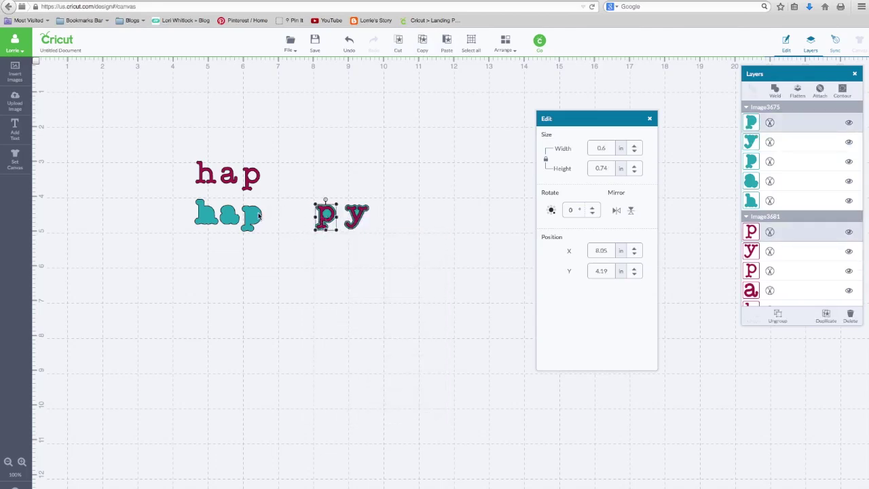
# Stack the other maroon 'p' on its teal shadow, group them, and set it beside the first 'p'.
pyautogui.click(259, 215)
pyautogui.click(506, 53)
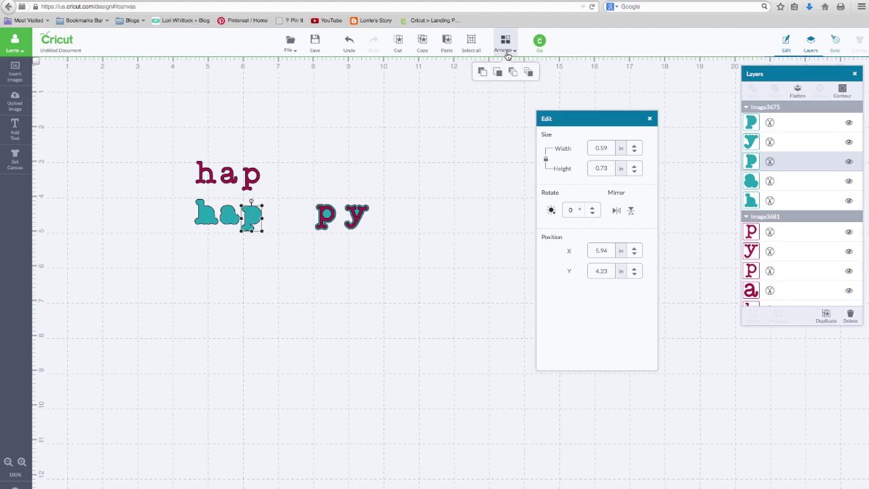
pyautogui.click(512, 71)
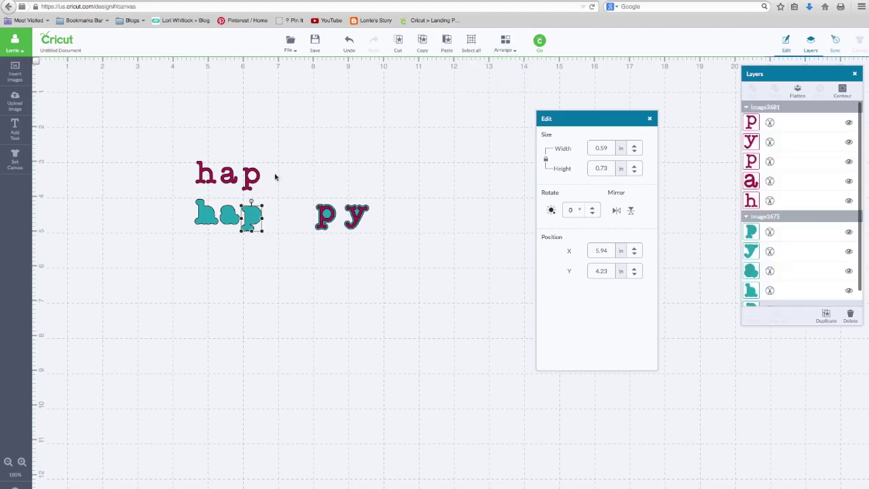
pyautogui.moveTo(253, 178); pyautogui.dragTo(242, 196)
pyautogui.click(269, 238)
pyautogui.rightClick(252, 215)
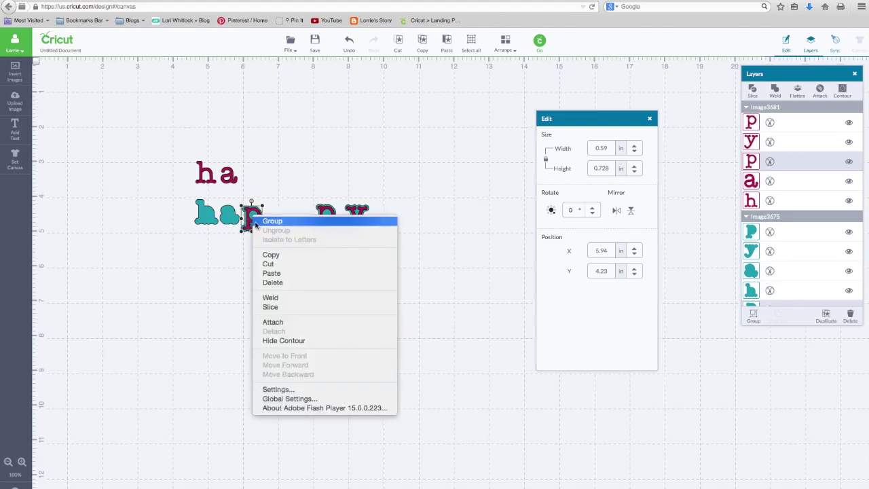
pyautogui.click(270, 221)
pyautogui.moveTo(252, 219); pyautogui.dragTo(297, 217)
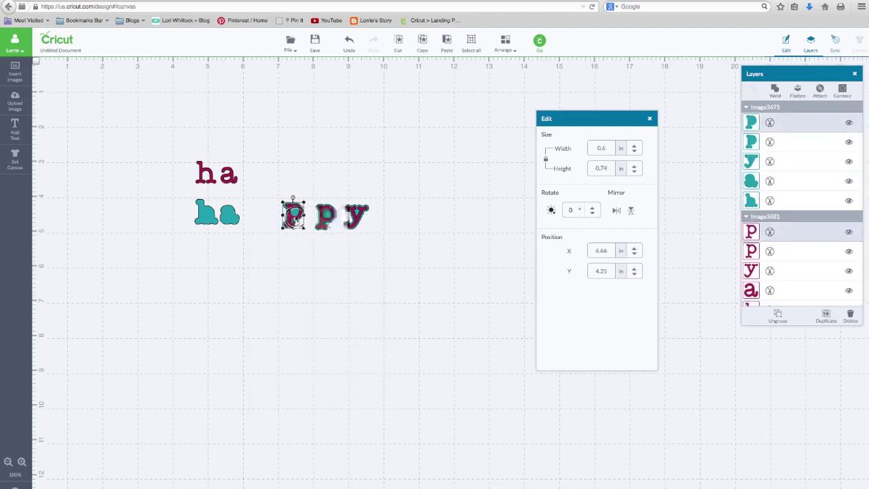
# Layer the magenta 'a' over its teal shadow, group the pair, and place it beside 'ppy'.
pyautogui.click(229, 221)
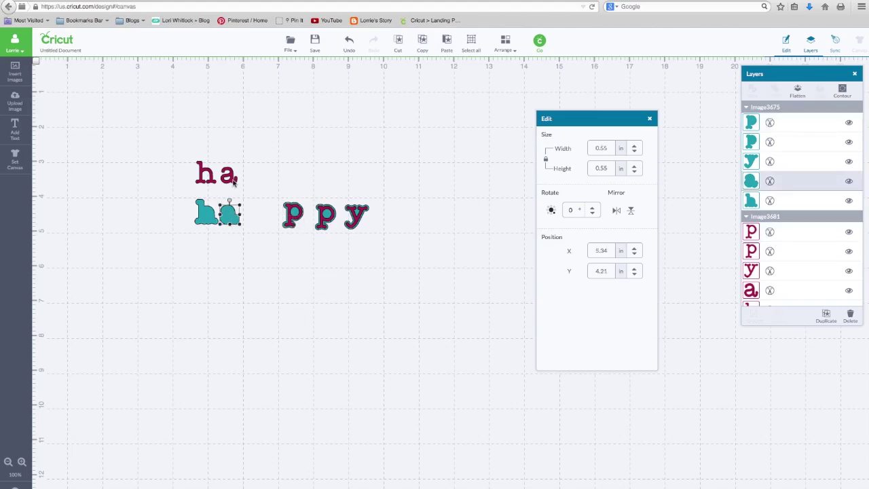
pyautogui.moveTo(233, 180); pyautogui.dragTo(233, 198)
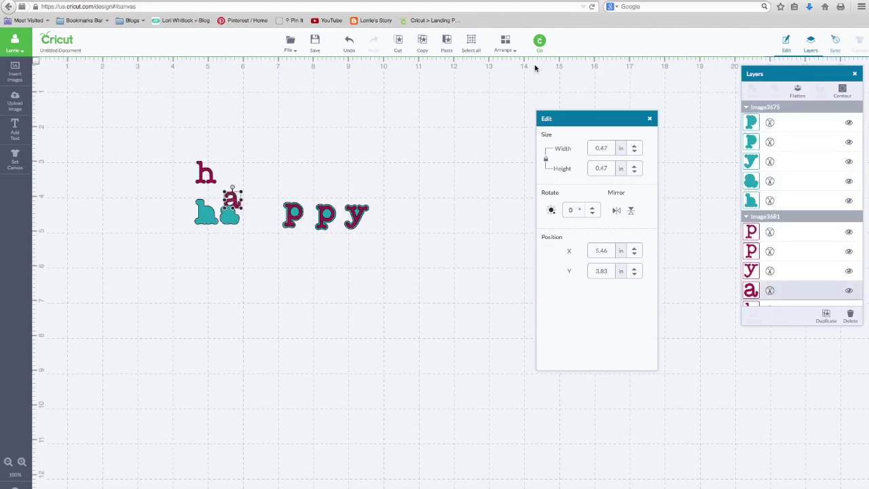
pyautogui.click(507, 43)
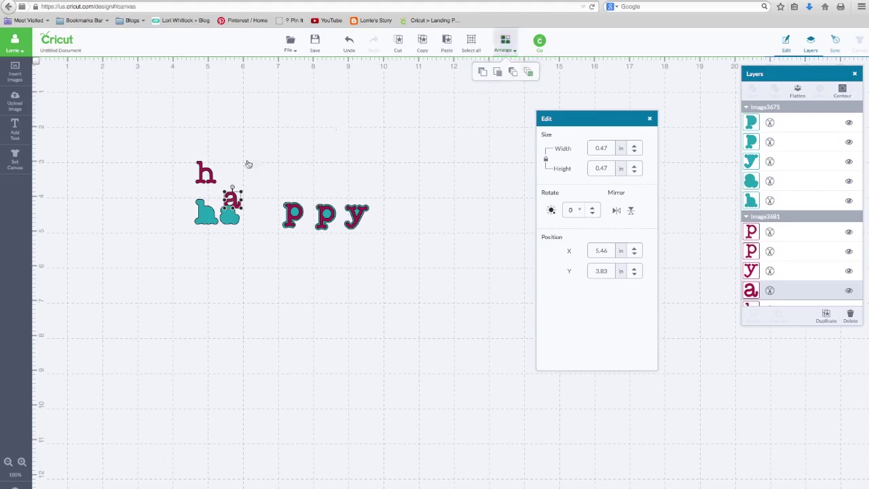
pyautogui.moveTo(233, 199); pyautogui.dragTo(228, 215)
pyautogui.click(251, 245)
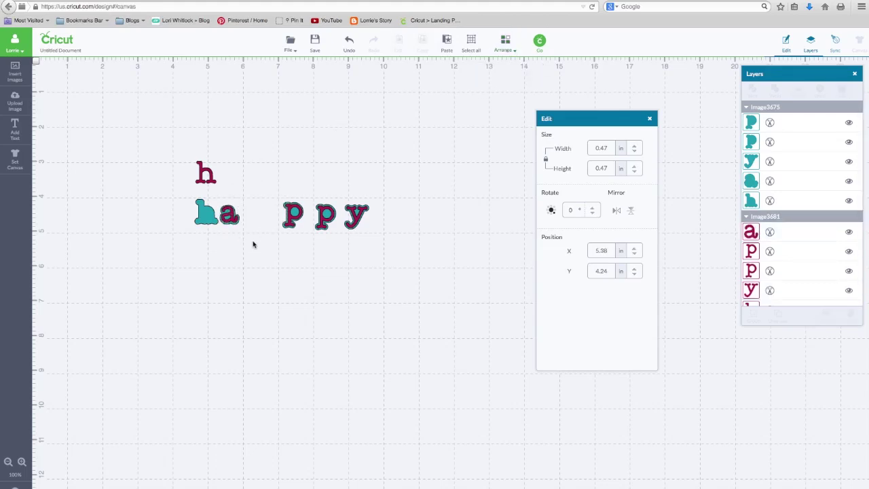
pyautogui.moveTo(253, 241); pyautogui.dragTo(218, 178)
pyautogui.rightClick(228, 212)
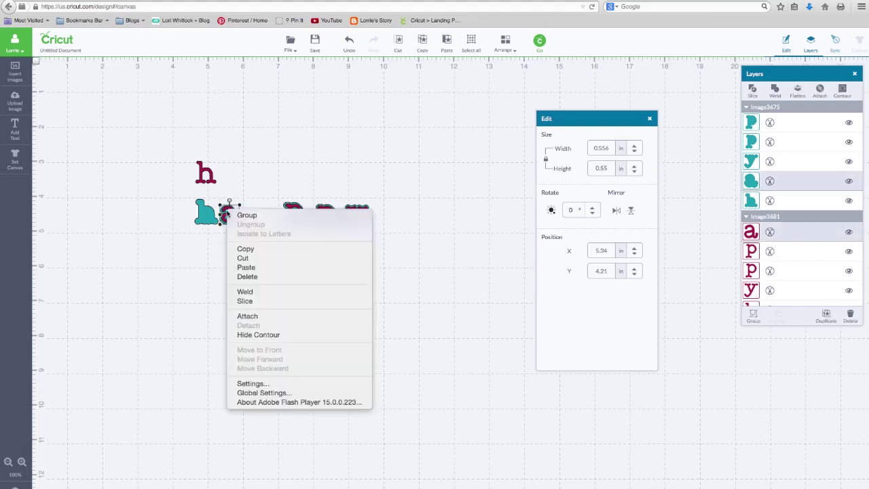
pyautogui.click(231, 215)
pyautogui.moveTo(250, 220); pyautogui.dragTo(289, 218)
# Bring the magenta 'h' forward onto its teal shadow and group the pair.
pyautogui.click(213, 178)
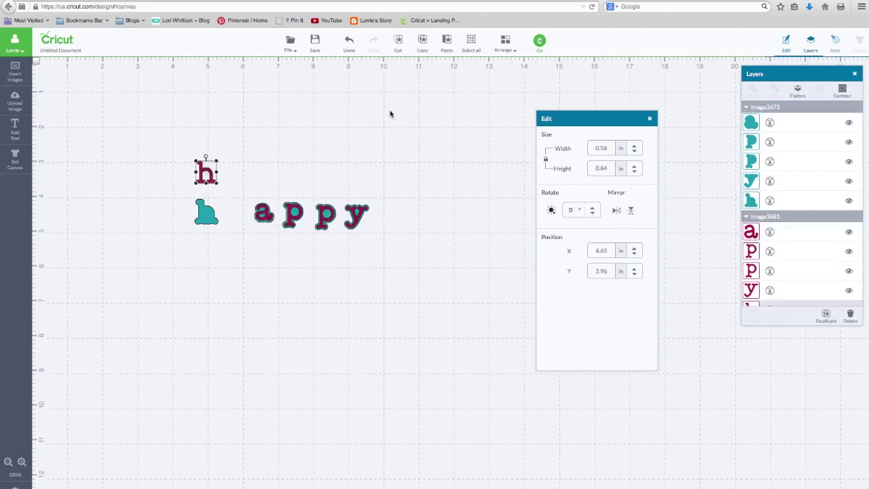
pyautogui.click(505, 42)
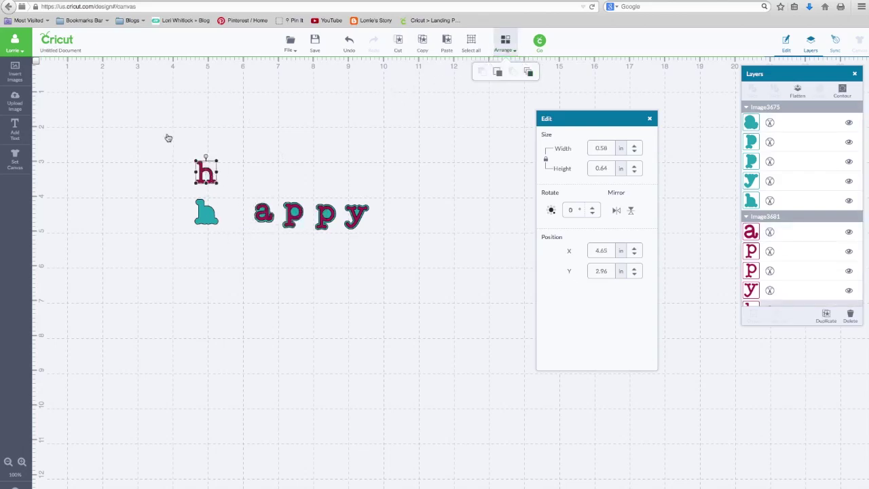
pyautogui.moveTo(208, 174); pyautogui.dragTo(229, 238)
pyautogui.click(195, 236)
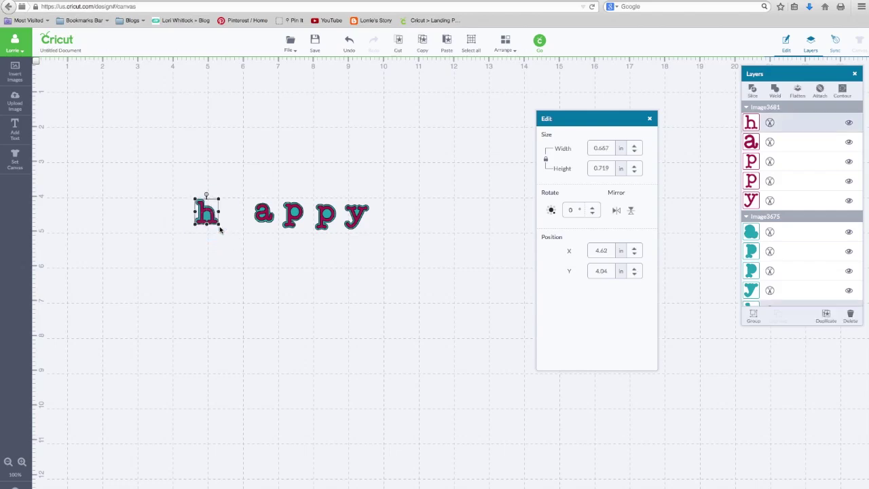
pyautogui.rightClick(214, 222)
pyautogui.click(218, 224)
# Set the shadowed 'y' to 2.00 in tall and move it up-right.
pyautogui.click(357, 221)
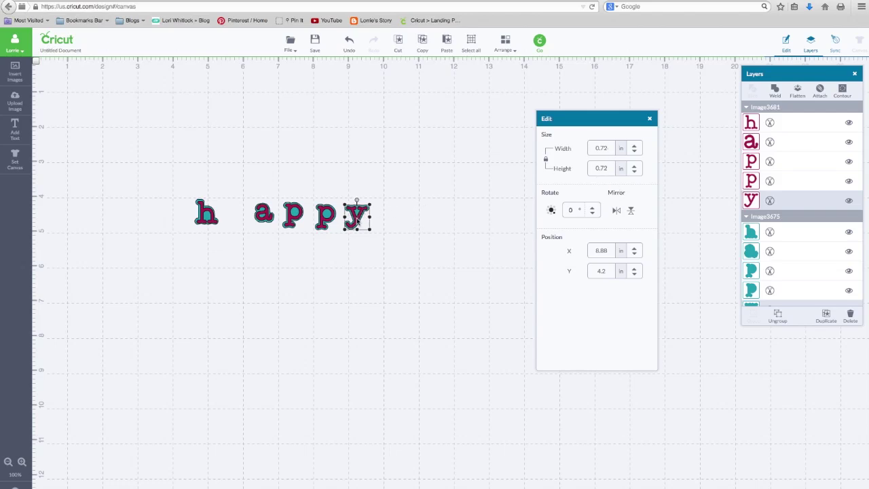
pyautogui.click(575, 149)
pyautogui.click(603, 168)
pyautogui.write('2.00')
pyautogui.press('Return')
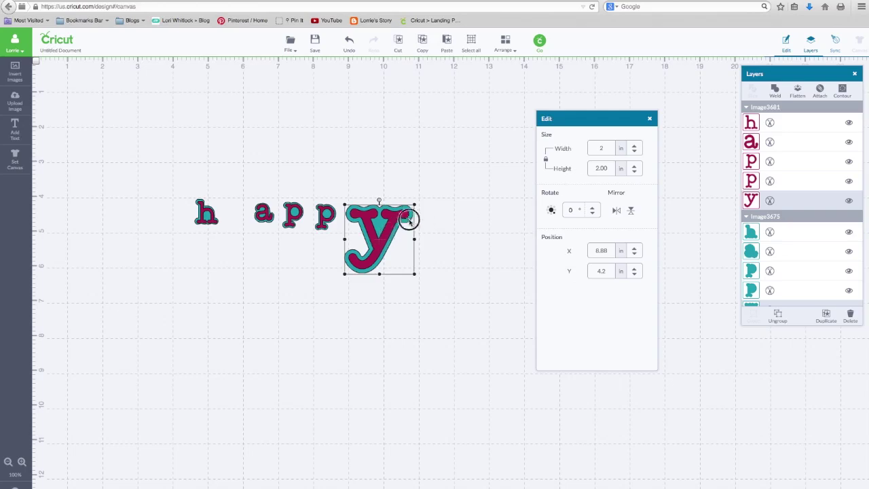
pyautogui.moveTo(412, 217); pyautogui.dragTo(446, 189)
# Make both 'p' letters 2.00 in tall (1.62 × 2.00 in) and line them up against the 'y'.
pyautogui.click(327, 219)
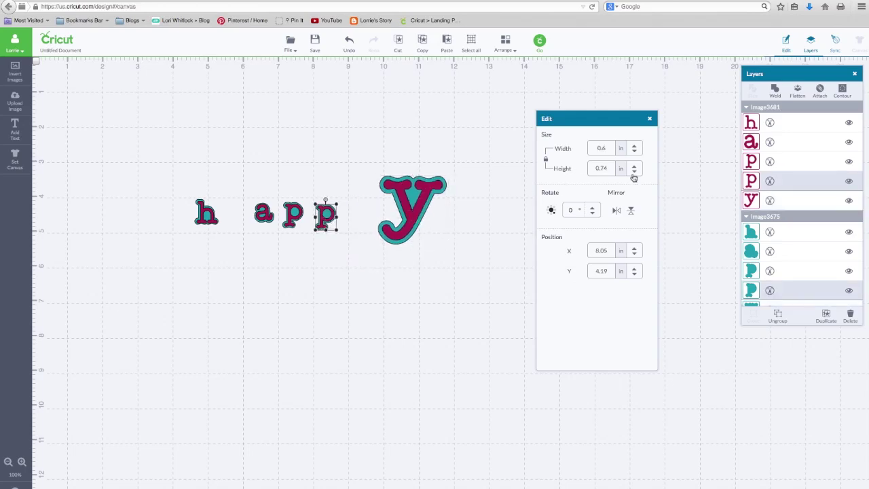
pyautogui.doubleClick(594, 168)
pyautogui.write('2.00')
pyautogui.press('Return')
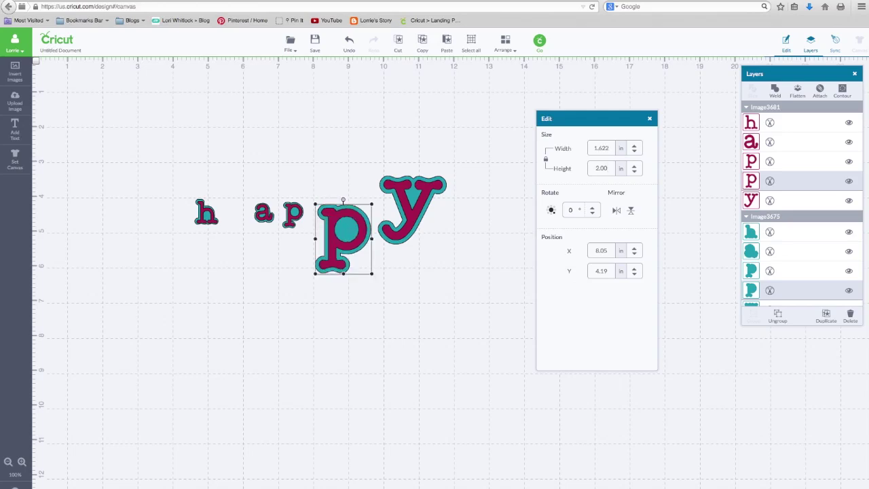
pyautogui.click(294, 216)
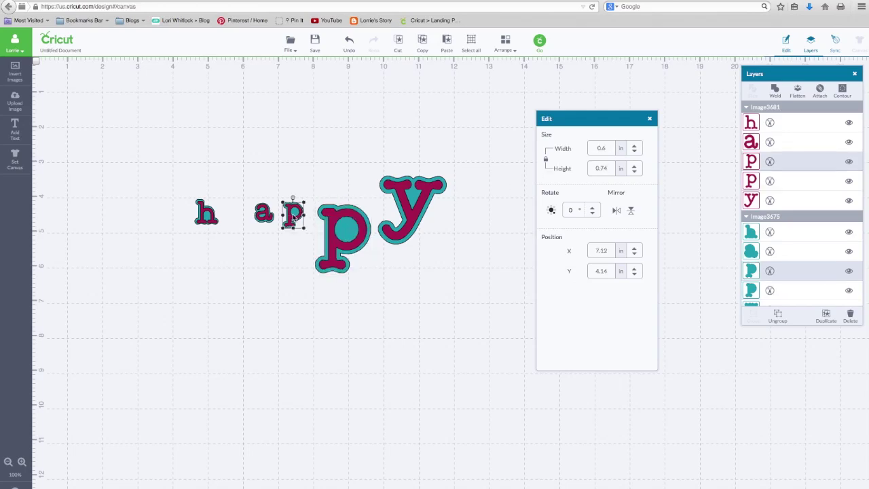
pyautogui.click(603, 167)
pyautogui.write('2.00')
pyautogui.press('Return')
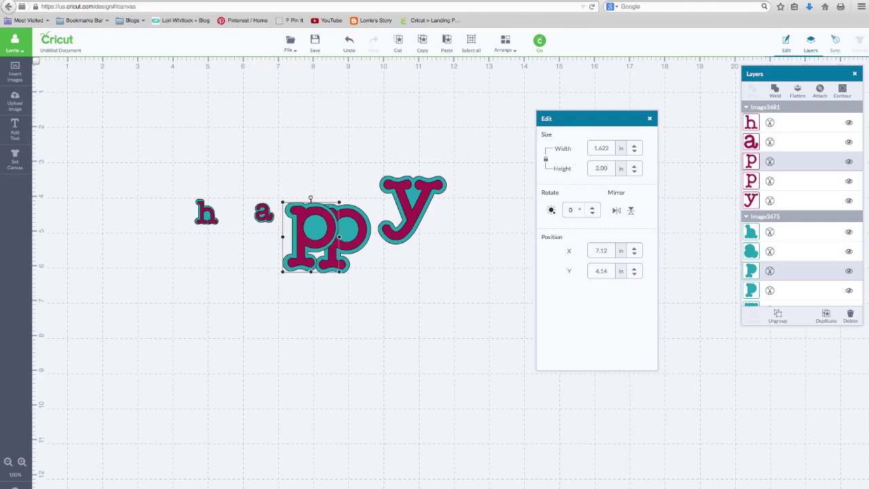
pyautogui.moveTo(353, 233); pyautogui.dragTo(366, 197)
pyautogui.moveTo(310, 209); pyautogui.dragTo(308, 176)
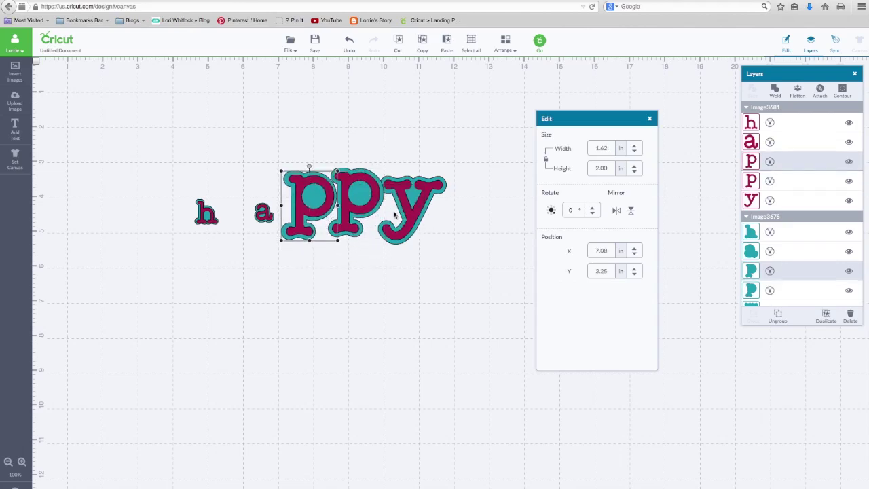
# Add the text 'happy' below the separate letters and make its teal shadow layer visible.
pyautogui.click(271, 225)
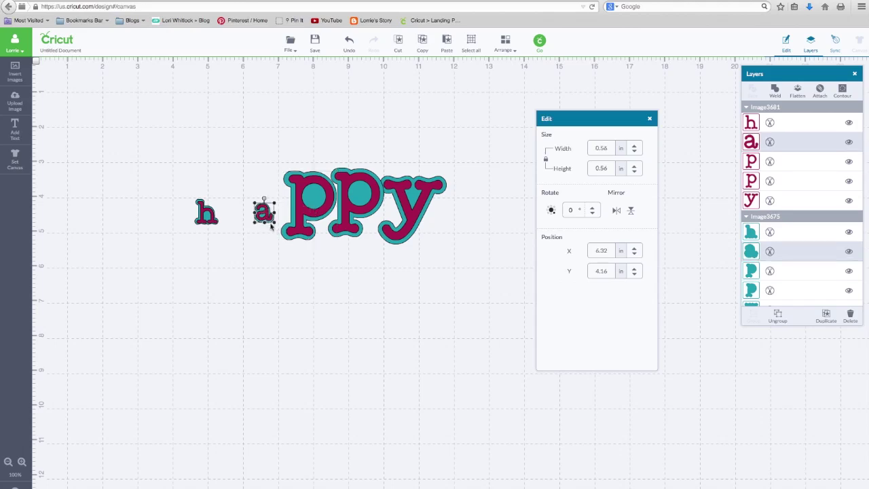
pyautogui.click(15, 127)
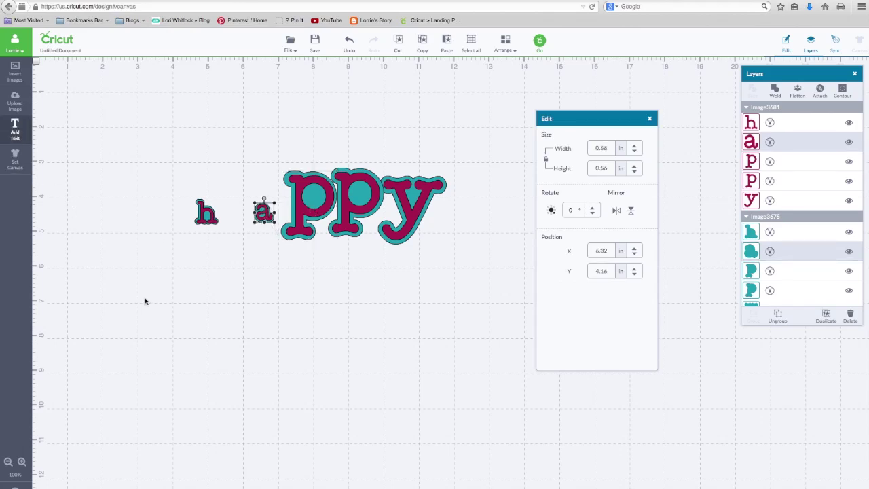
pyautogui.write('happ')
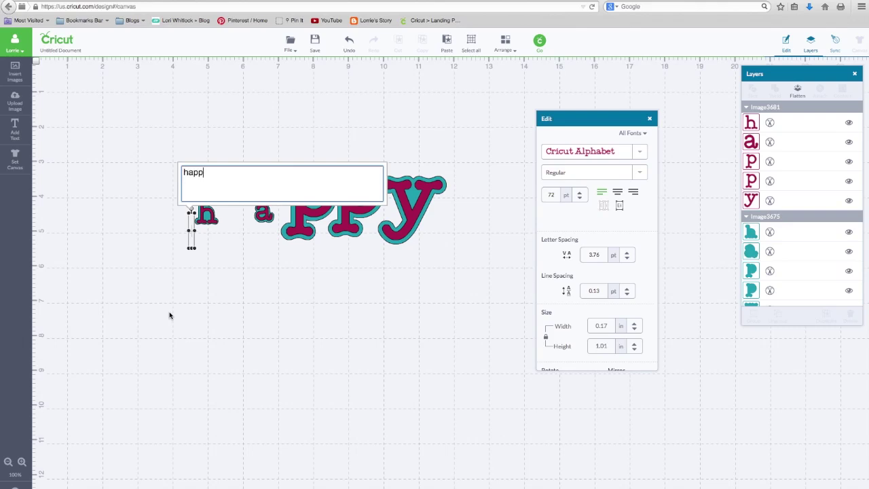
pyautogui.write('y')
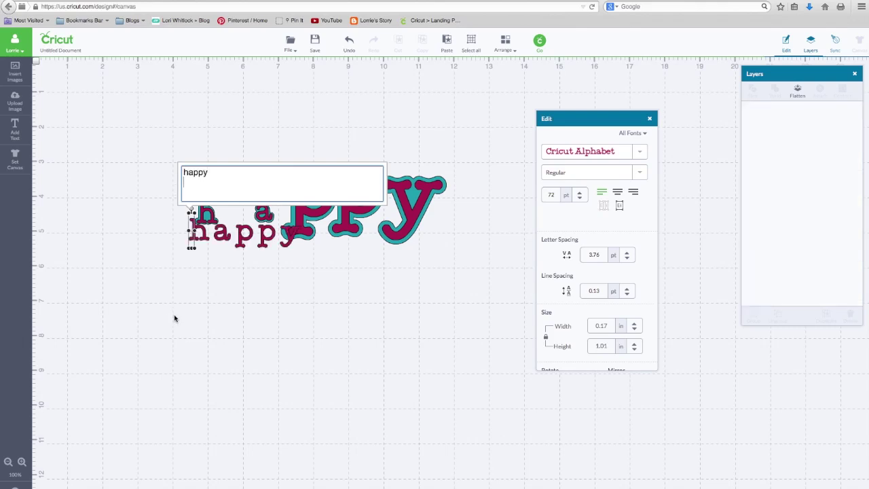
pyautogui.moveTo(238, 244); pyautogui.dragTo(237, 332)
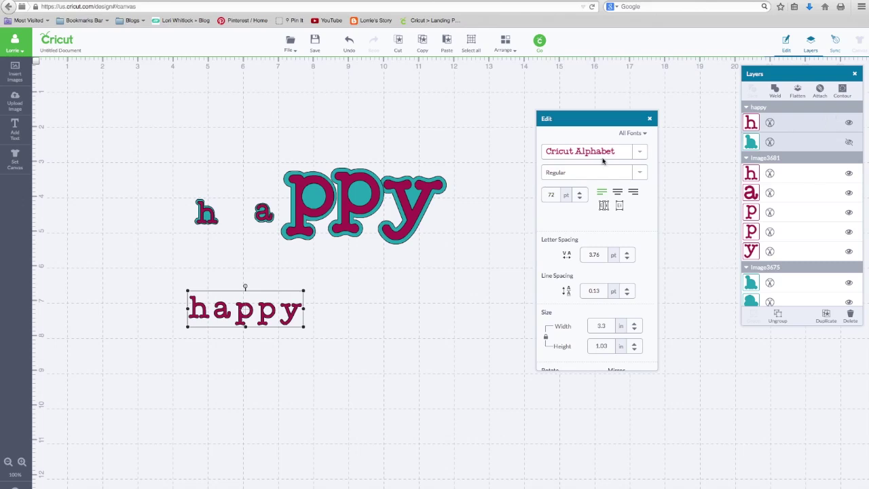
pyautogui.click(848, 142)
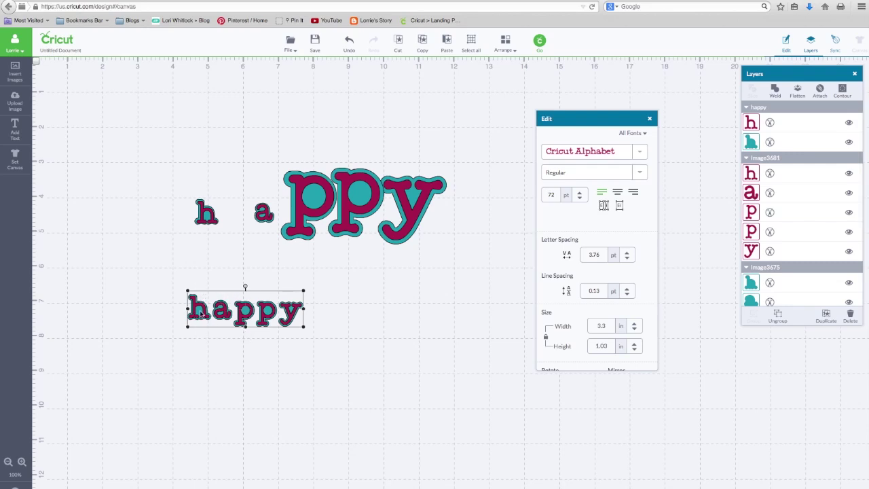
# Set the 'happy' text height to 2 inches and position it below the separate letters.
pyautogui.click(609, 325)
pyautogui.press('Tab')
pyautogui.write('2')
pyautogui.press('Return')
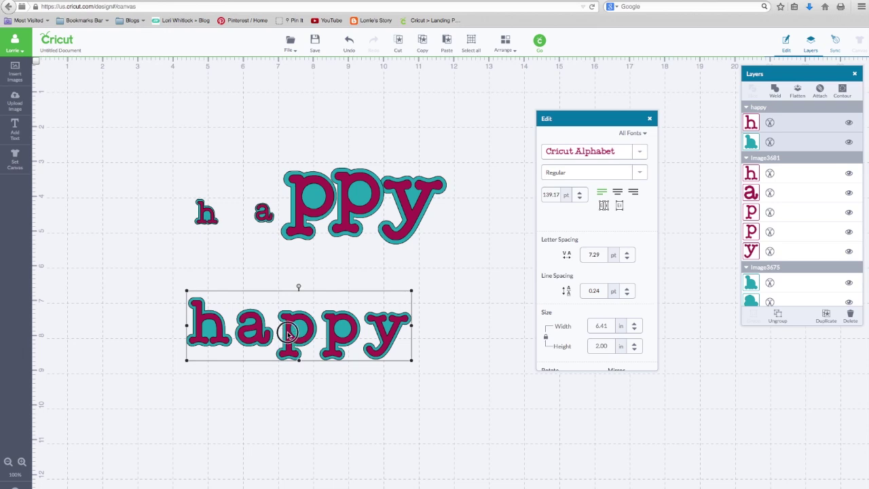
pyautogui.moveTo(287, 333); pyautogui.dragTo(288, 321)
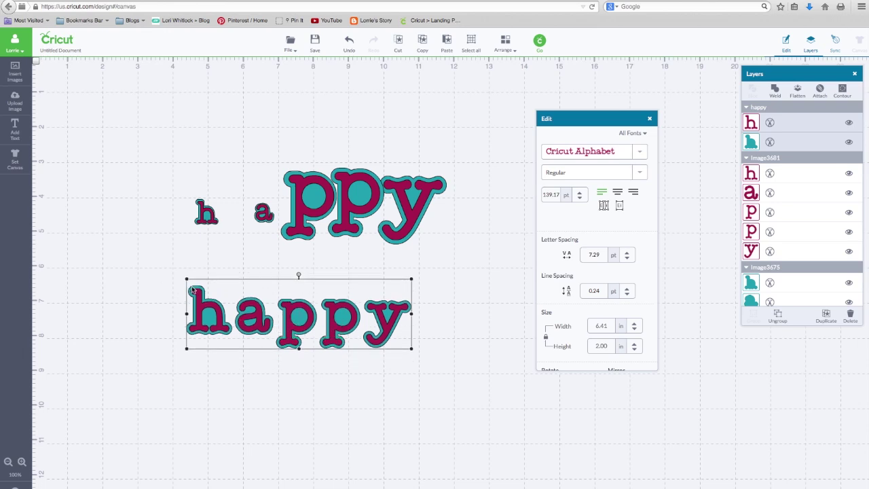
pyautogui.moveTo(297, 344); pyautogui.dragTo(317, 230)
pyautogui.moveTo(316, 336)
pyautogui.mouseDown()
pyautogui.moveTo(316, 346)
pyautogui.moveTo(317, 331)
pyautogui.mouseUp()
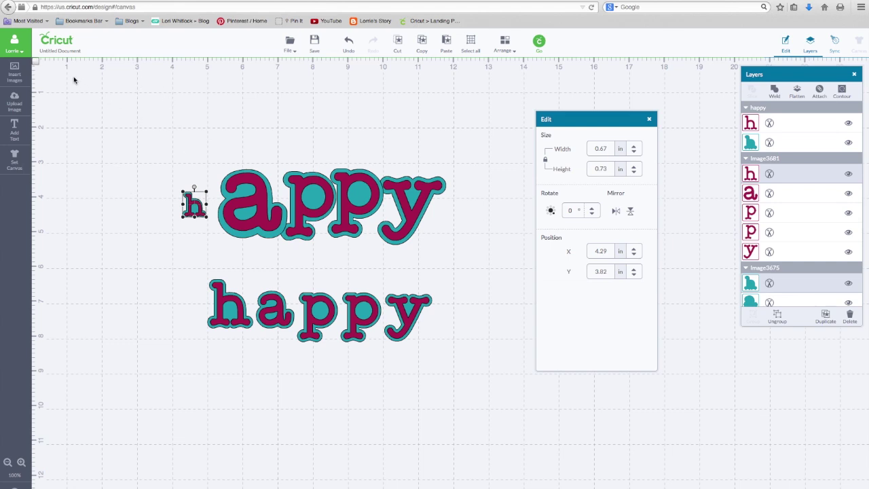
# Use the top-left toolbar control while adjusting the shadowed 'a' in front of 'ppy'.
pyautogui.click(36, 64)
# Enlarge the 'h appy' letters together to 8.82 by 2.55 in and shift them up-left.
pyautogui.moveTo(122, 118); pyautogui.dragTo(454, 244)
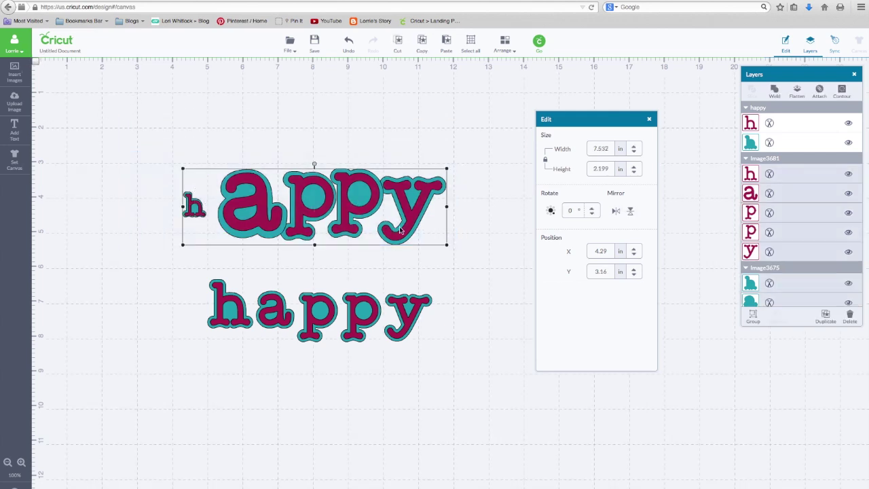
pyautogui.moveTo(448, 170); pyautogui.dragTo(493, 124)
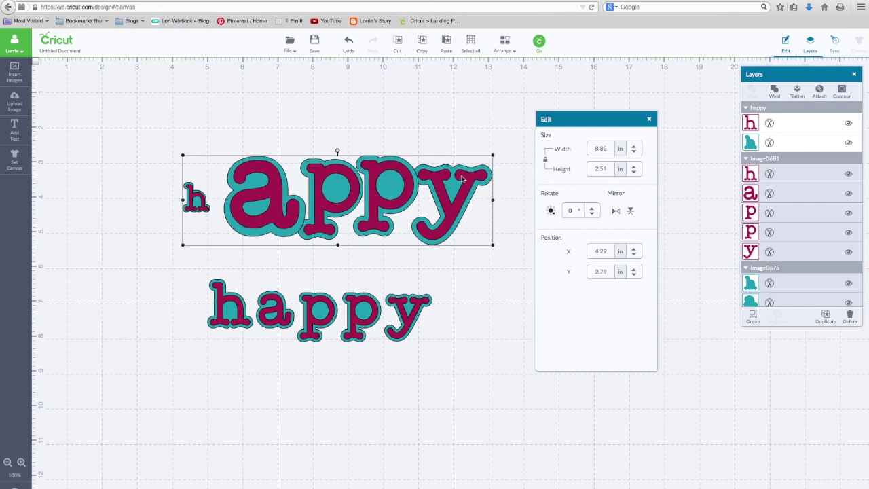
pyautogui.moveTo(417, 167); pyautogui.dragTo(373, 160)
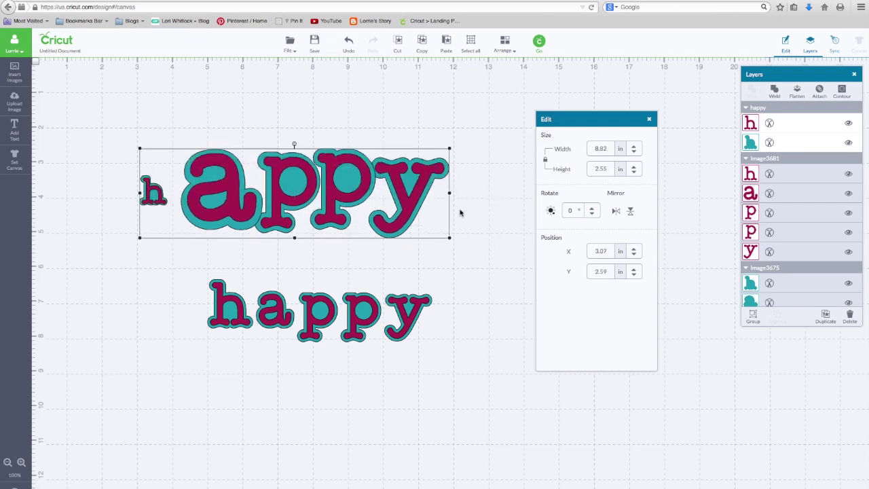